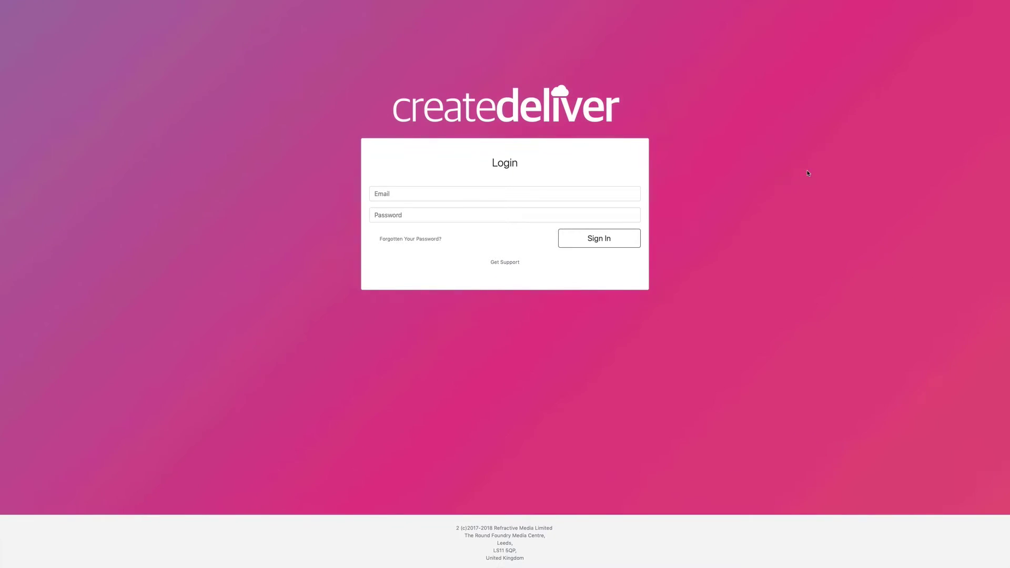
Sign in with the saved login credentials and start a new project from the Dashboard
click(428, 194)
key(Down)
key(Return)
click(597, 241)
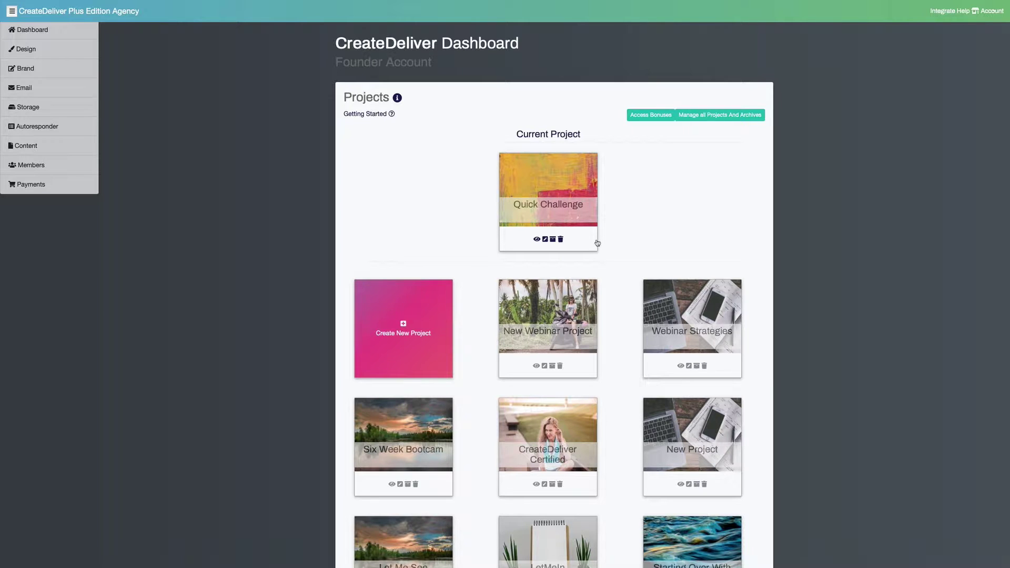
click(404, 325)
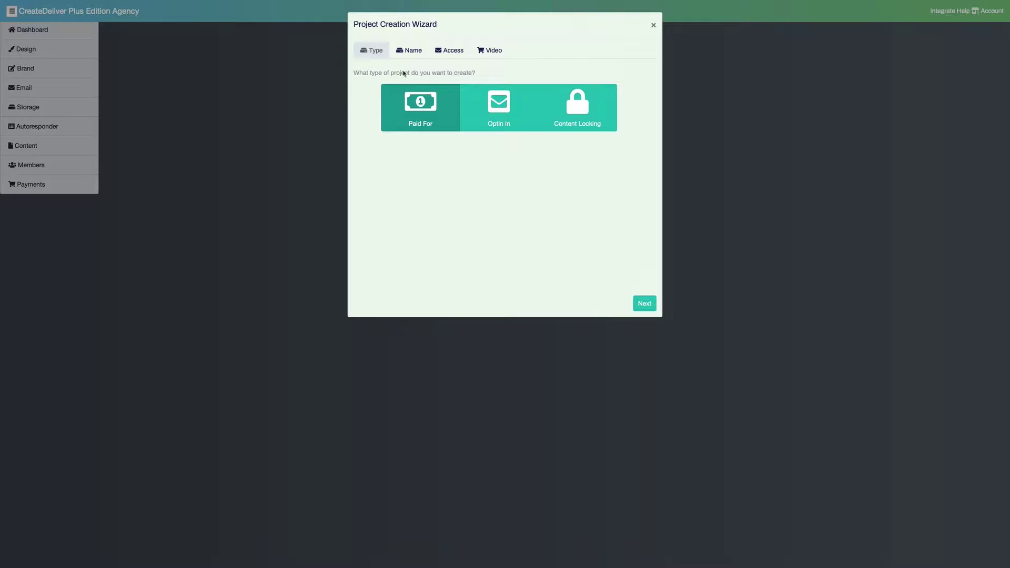
Name the course 'My New Continuity' with login subdomain 'continuity101'
click(410, 51)
click(475, 72)
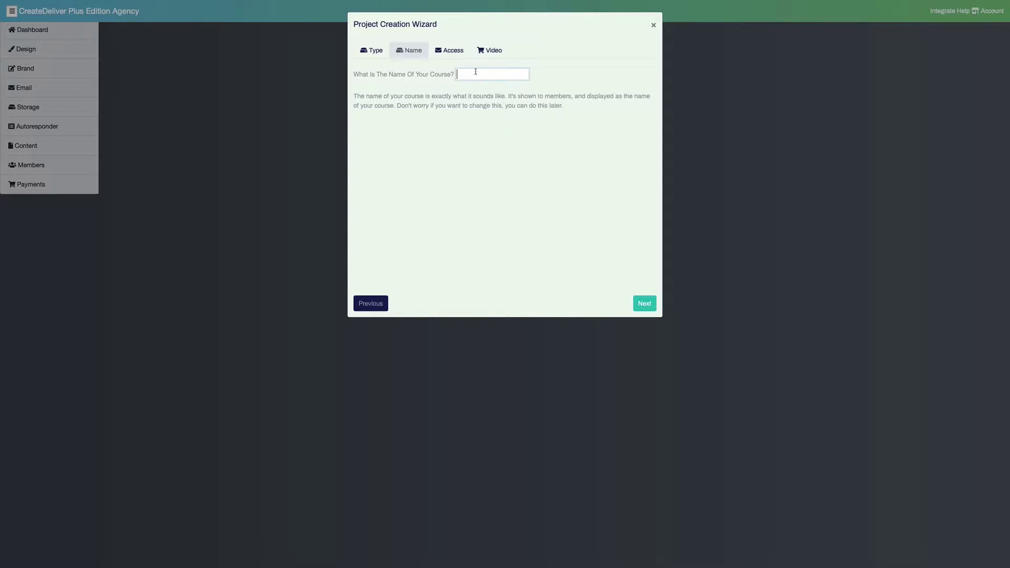
text(My New )
text(Cont)
text(inuity)
click(656, 302)
click(502, 76)
text(continuity101)
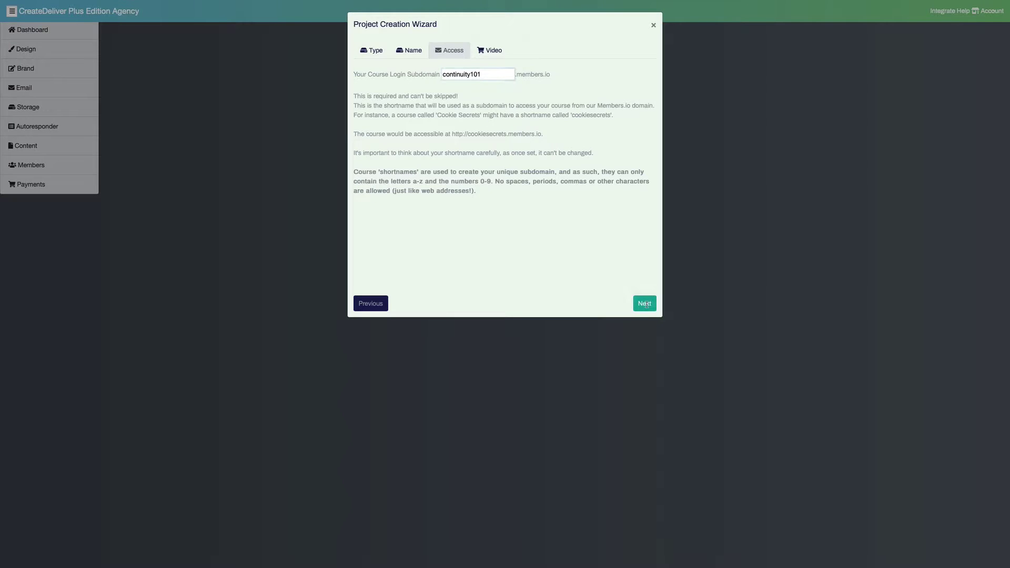
click(645, 303)
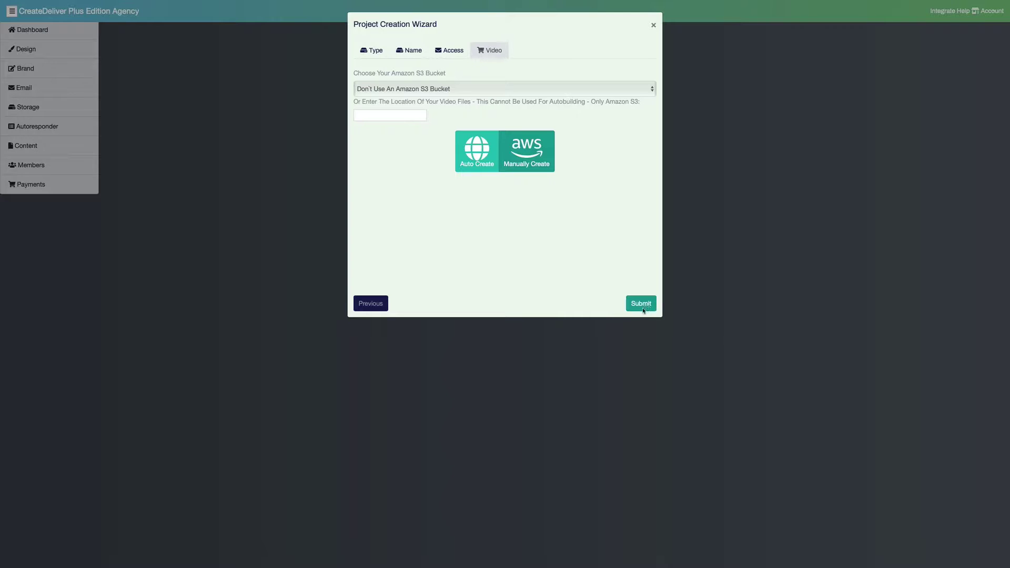
Choose the instantcopy S3 bucket, autobuild lessons from it, submit, and close the wizard
click(573, 88)
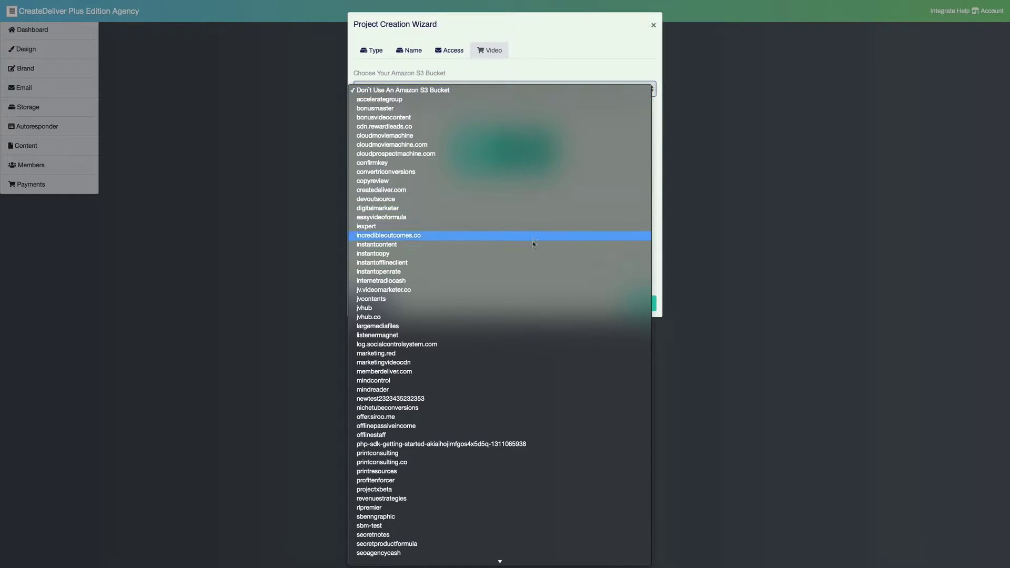
click(529, 253)
click(528, 253)
click(488, 251)
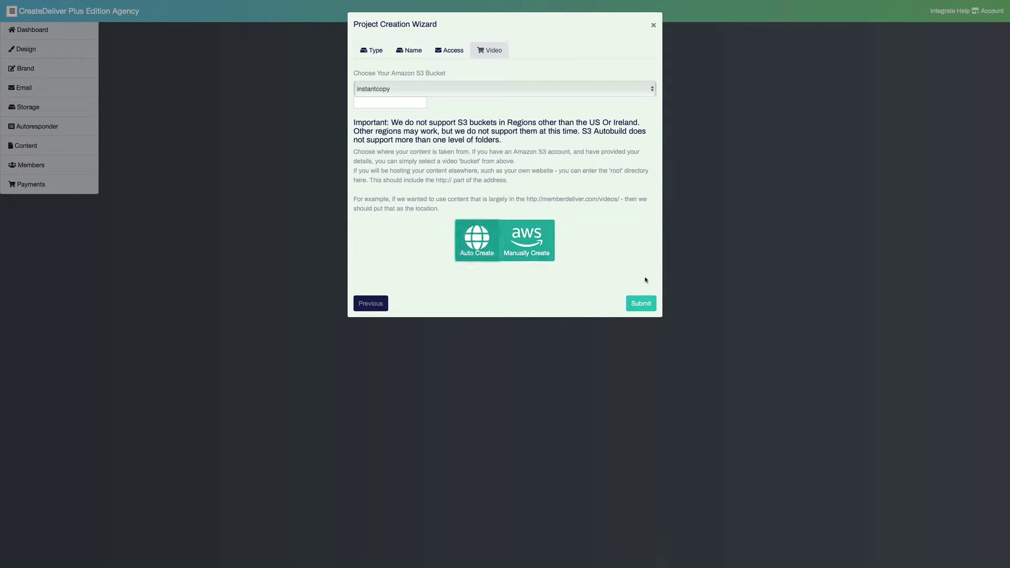
click(633, 303)
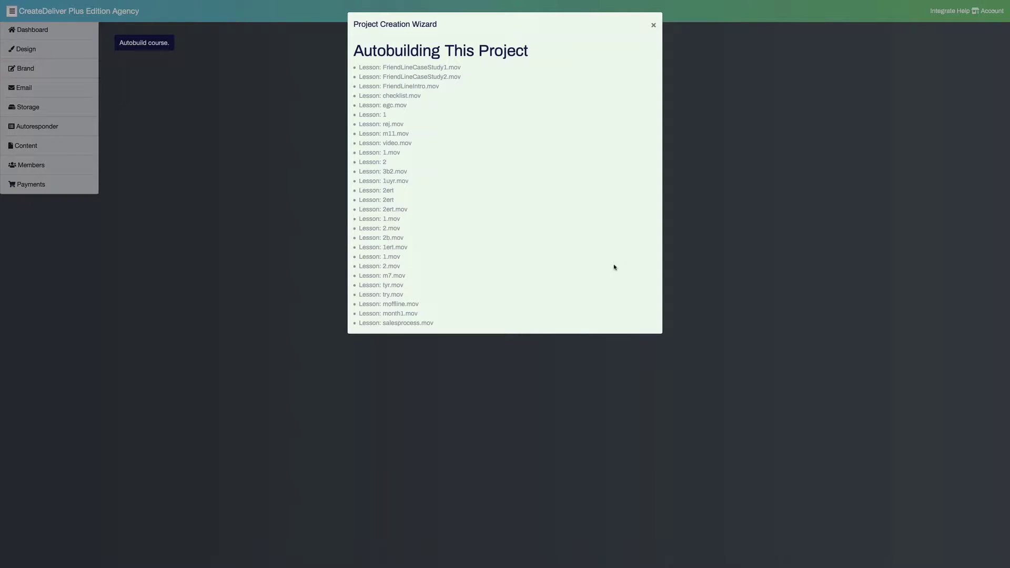
click(653, 25)
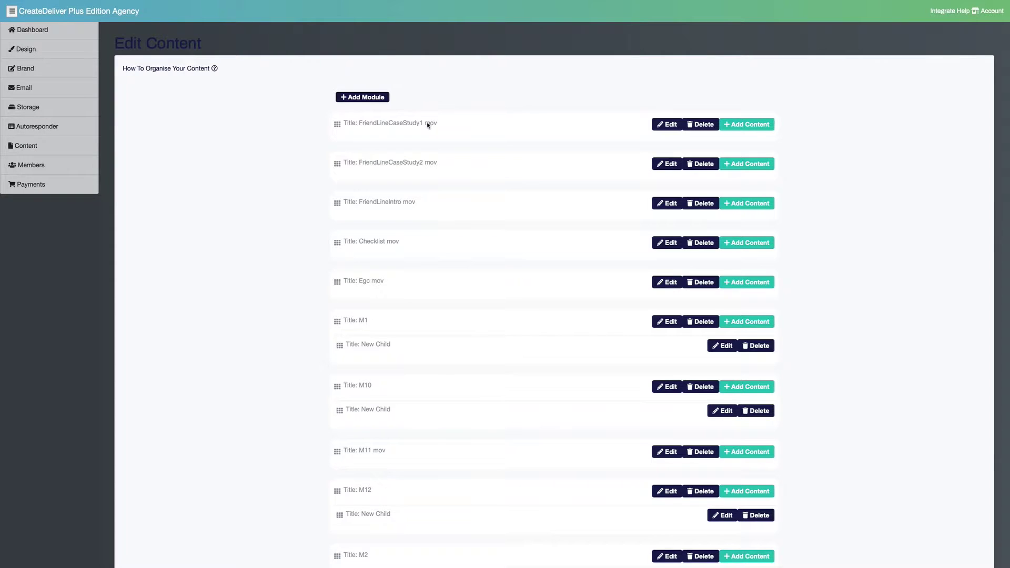
Retitle the first module from the video file name to 'Friend Line CaseStudy'
click(420, 123)
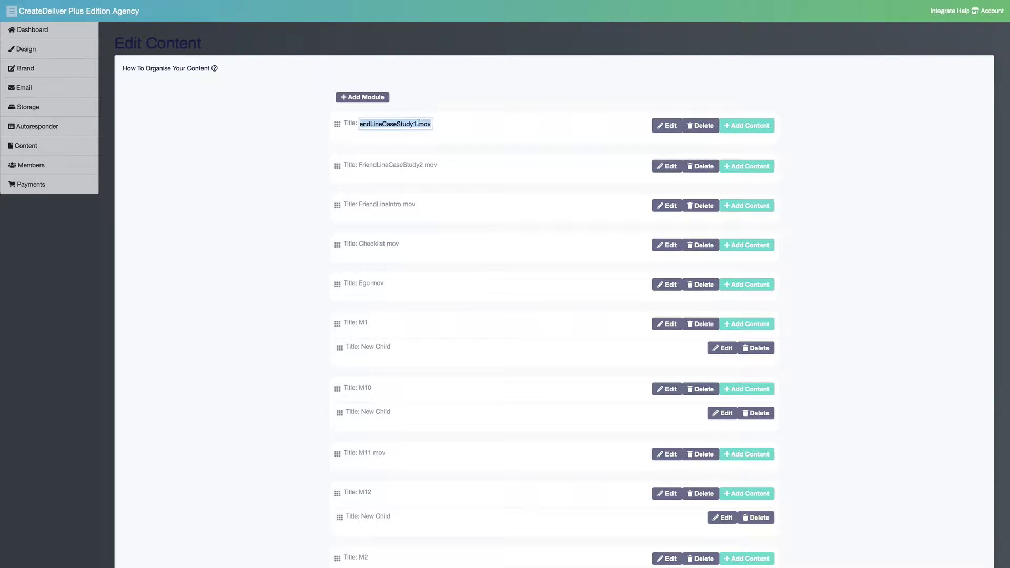
click(419, 123)
key(BackSpace)
key(BackSpace)
key(Delete)
key(Delete)
key(Delete)
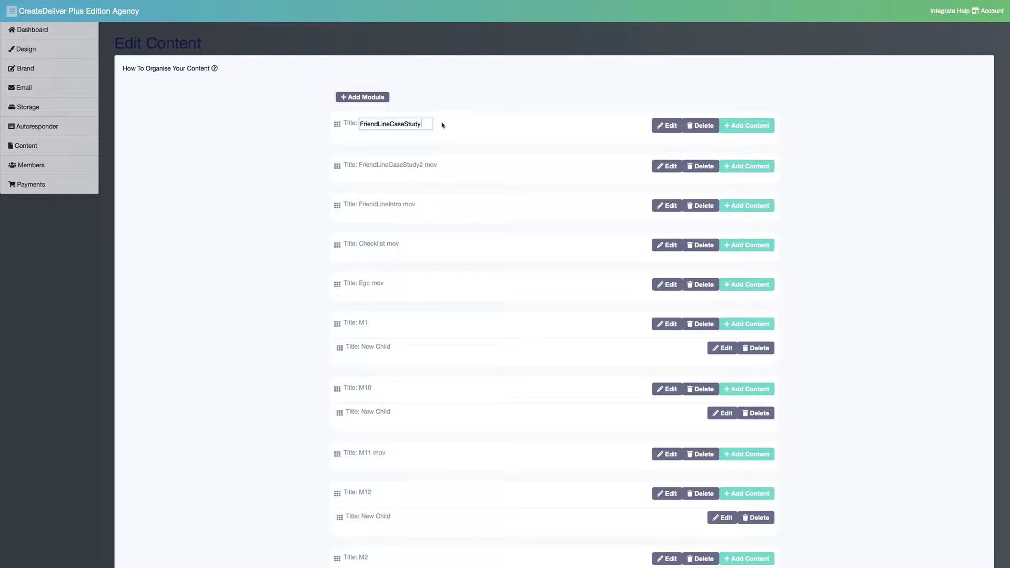
key(Return)
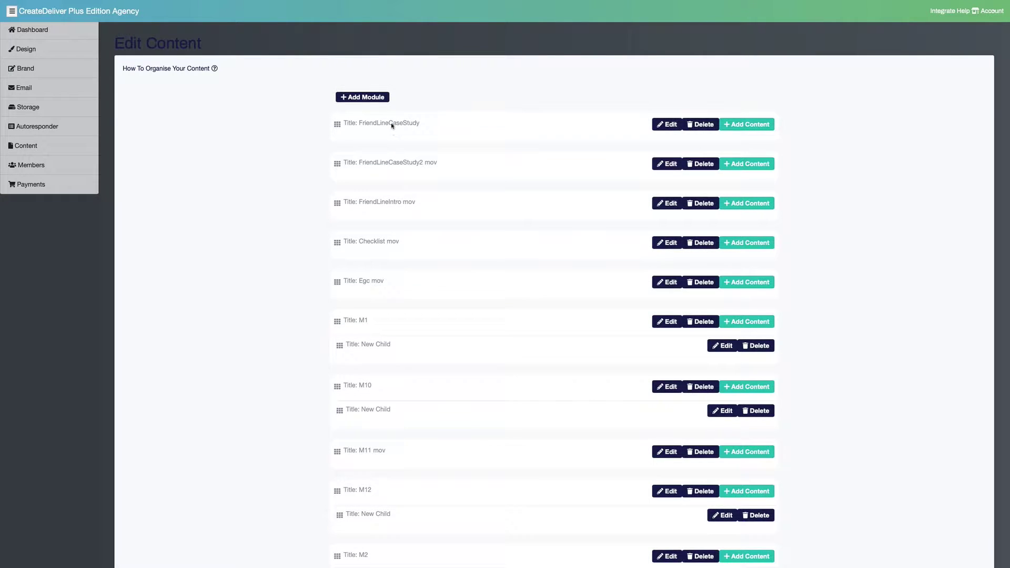
click(391, 125)
click(377, 123)
click(393, 123)
key(Return)
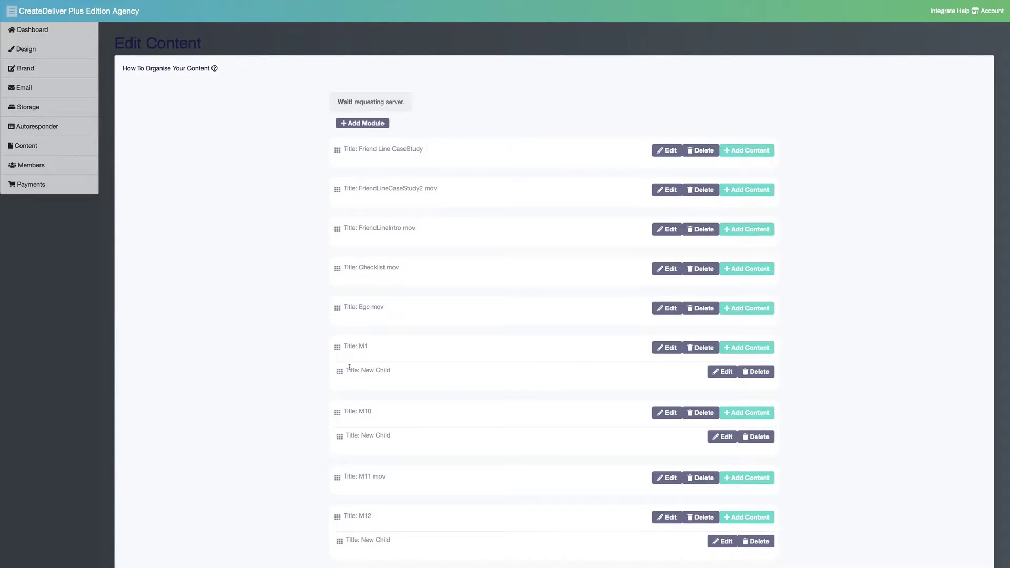
Move M10's New Child into M1, move M1 below FriendLineCaseStudy2, and rename it 'Module'
drag(341, 409, 343, 356)
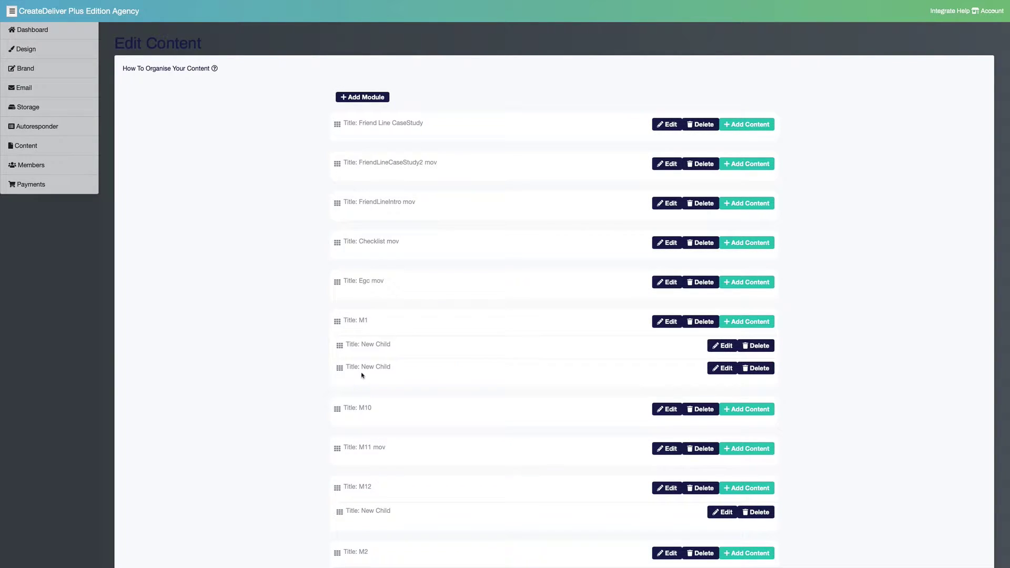
drag(338, 320, 365, 201)
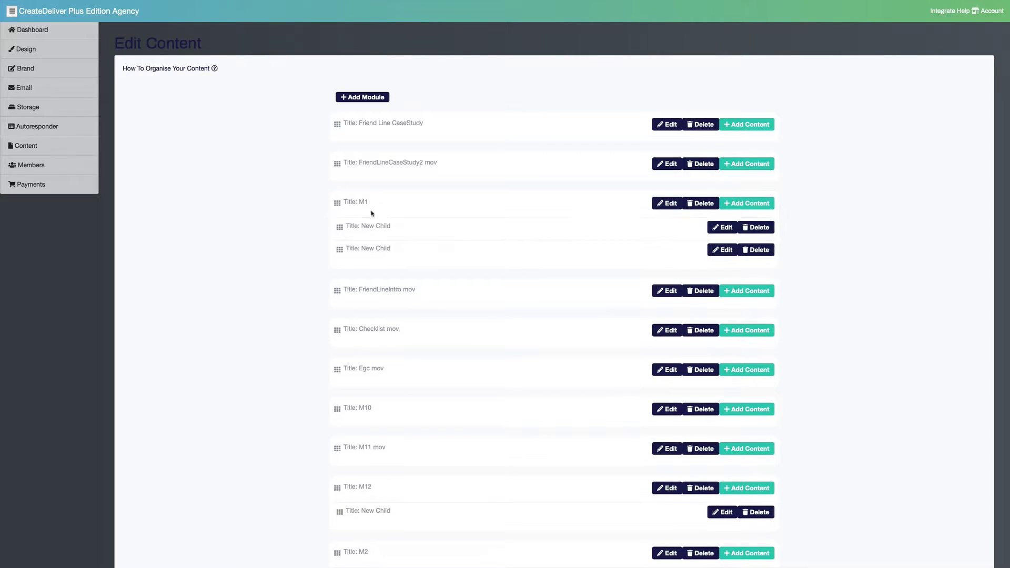
click(369, 202)
key(BackSpace)
key(BackSpace)
text(Module)
key(Return)
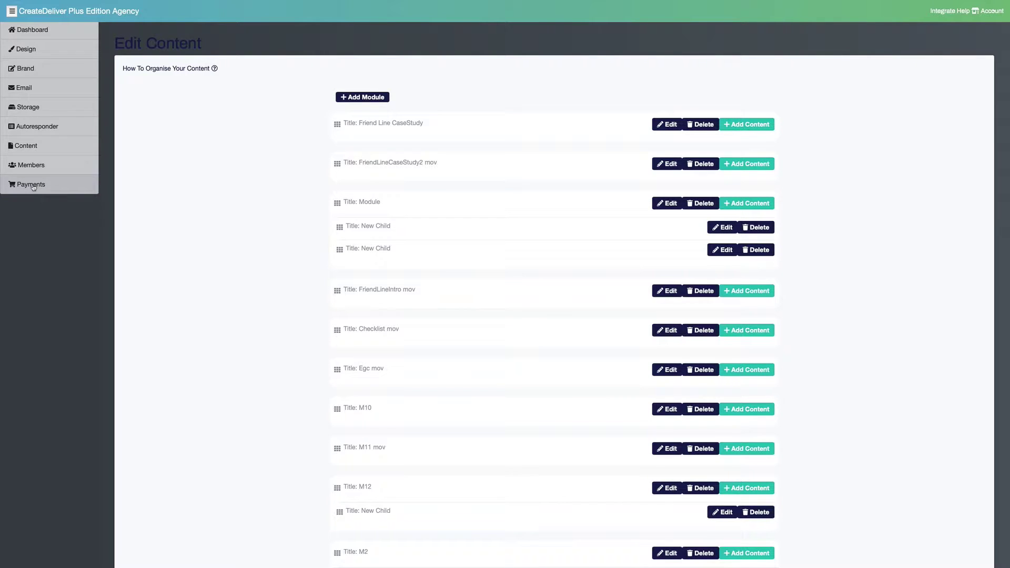
click(66, 37)
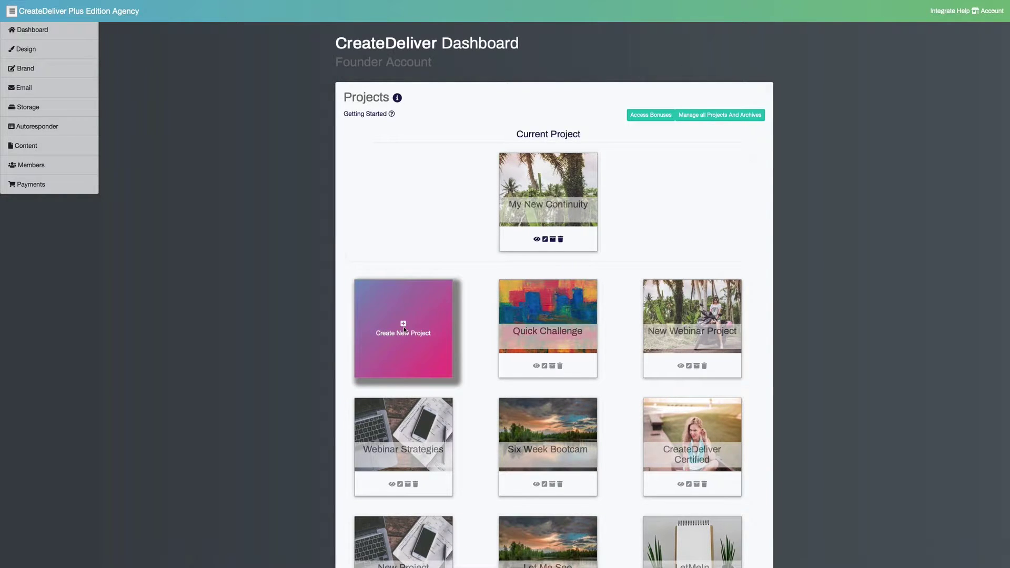
Start another project as an opt-in course named 'freegift101'
click(404, 326)
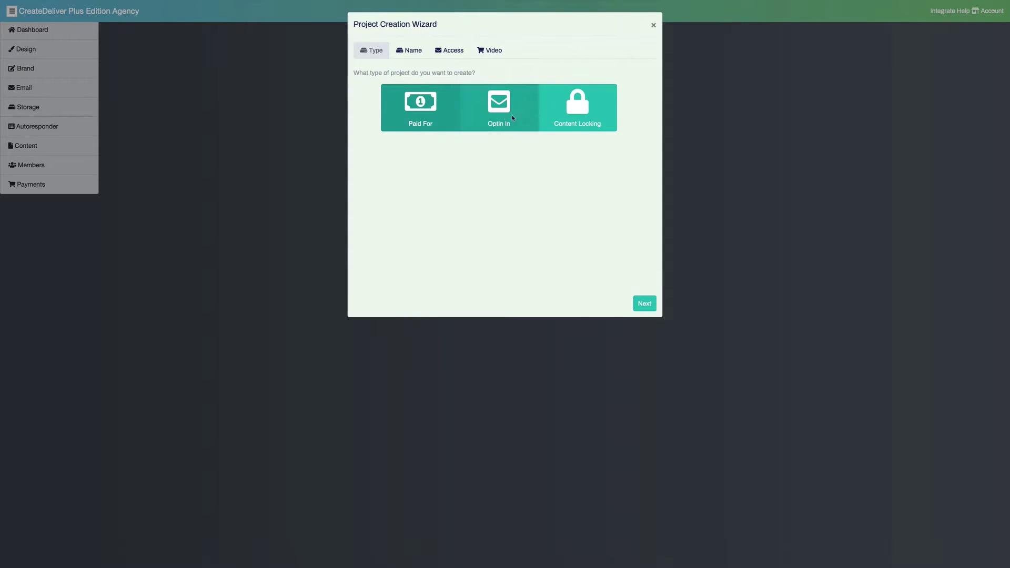
click(520, 115)
click(414, 51)
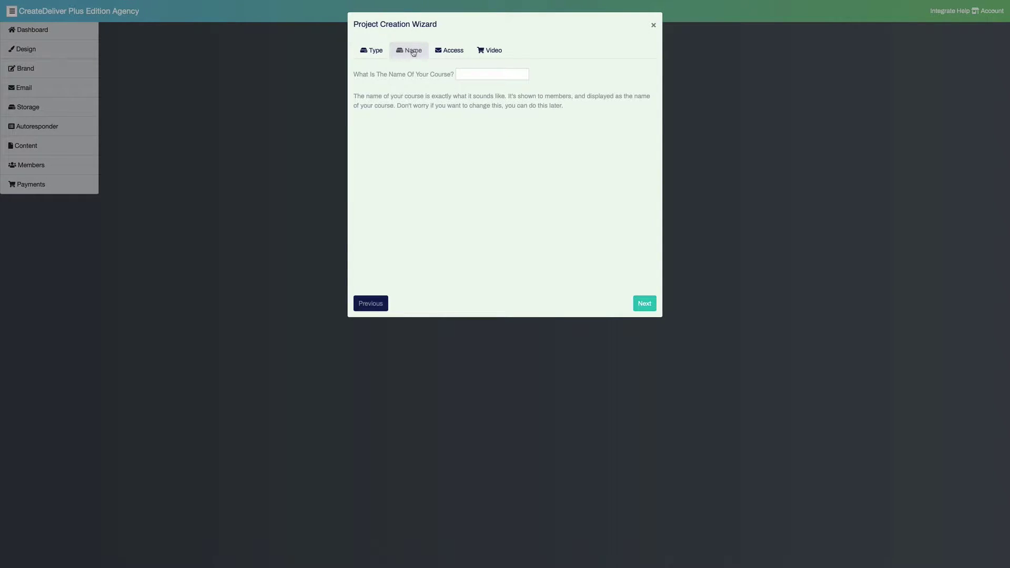
click(471, 74)
text(freegift101)
Set subdomain 'freegift101', choose the instantcopy bucket with manual lessons, and finish the wizard
click(459, 55)
click(476, 73)
text(freegif)
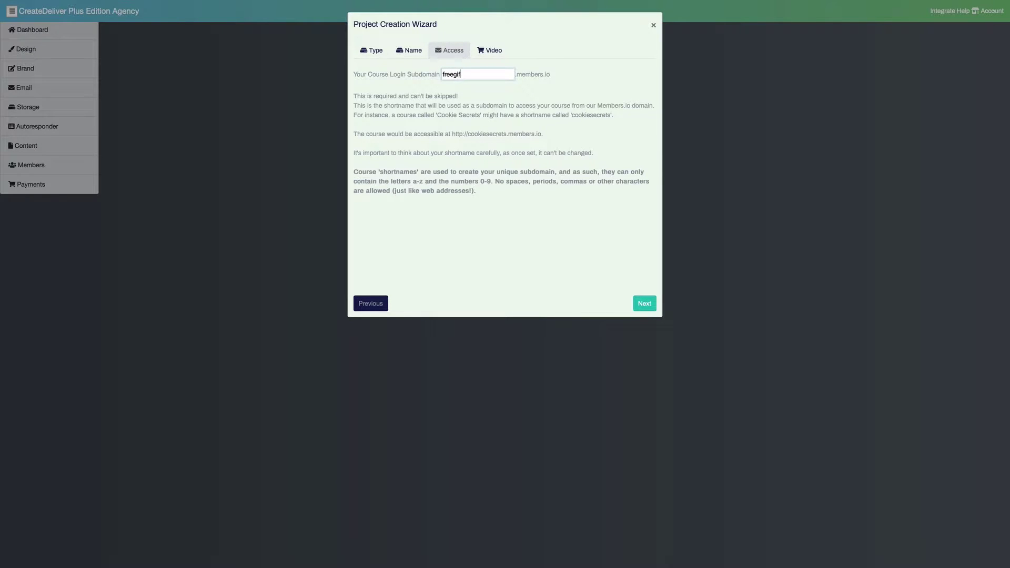
text(t101)
click(483, 54)
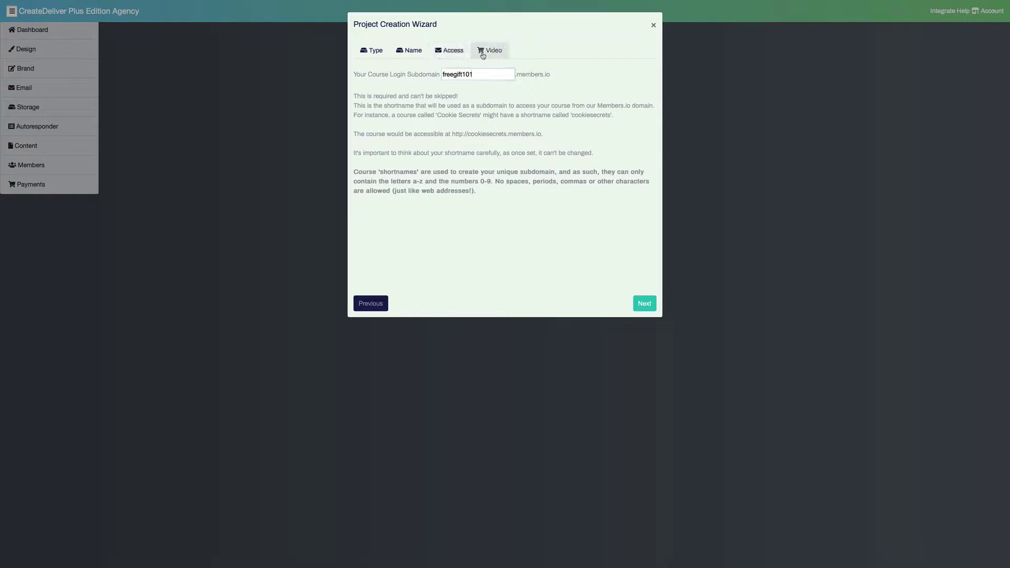
click(475, 86)
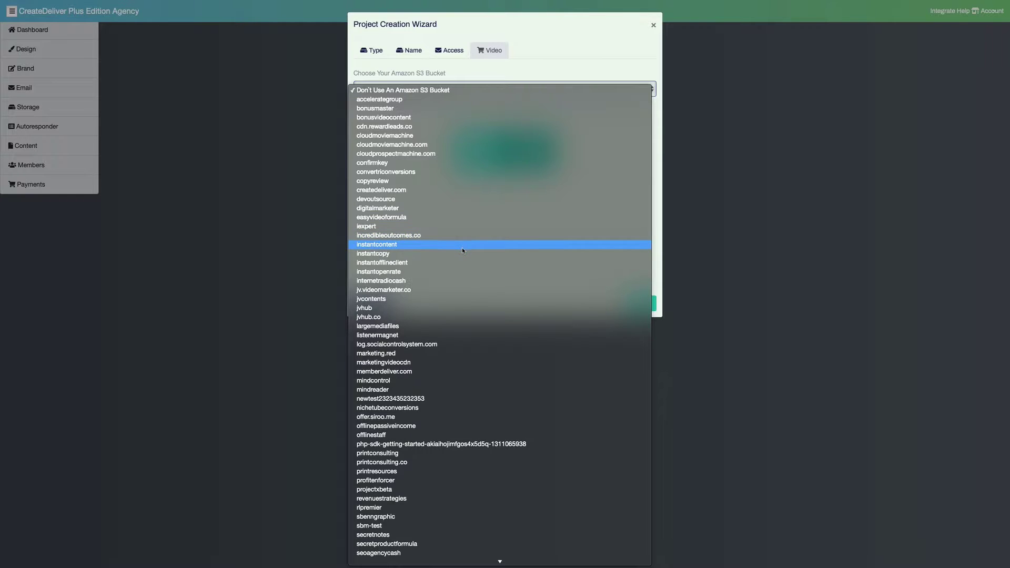
click(462, 250)
click(527, 243)
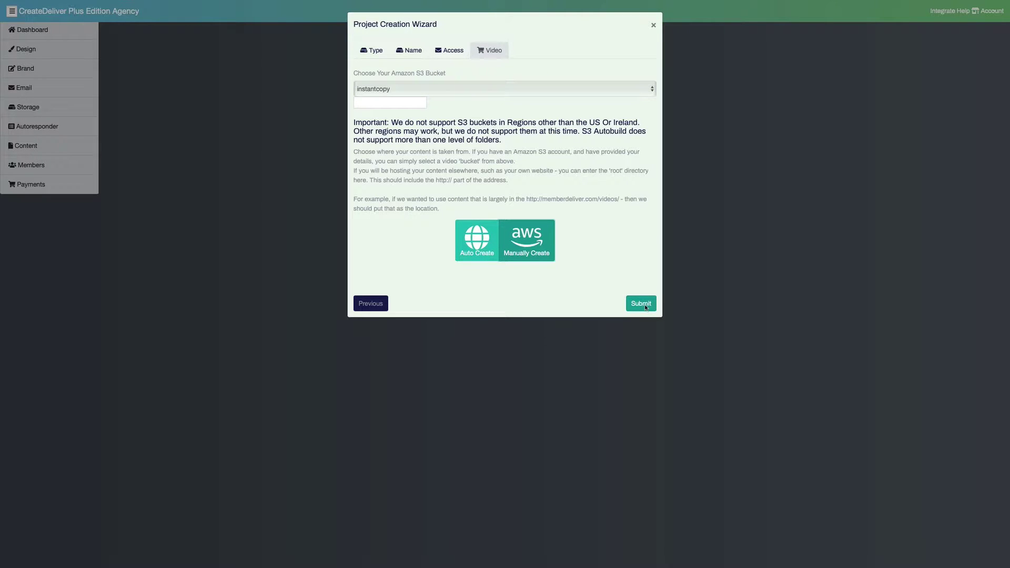
click(645, 303)
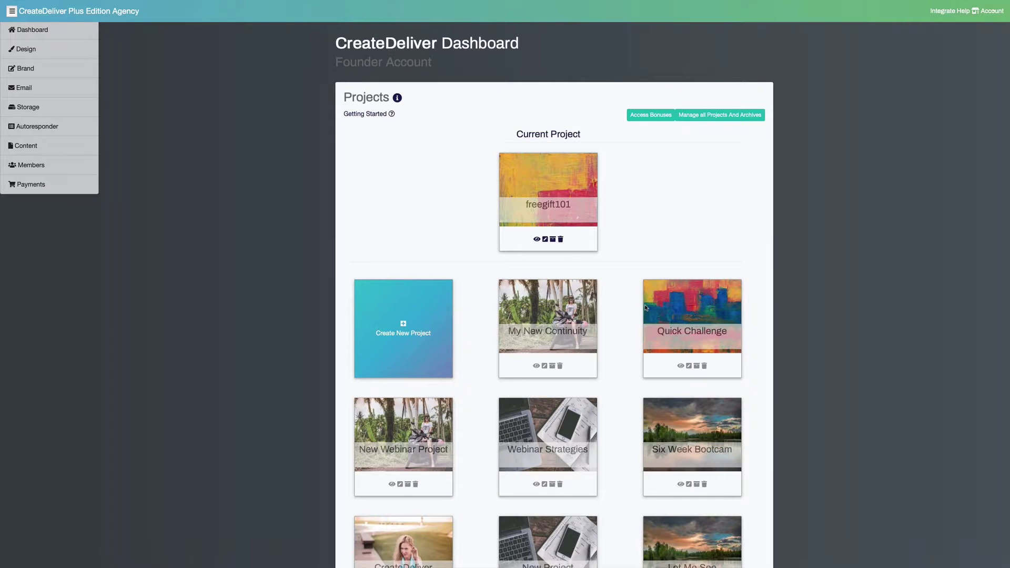
Open freegift101's content and start a new module titled 'Secret Module'
click(544, 240)
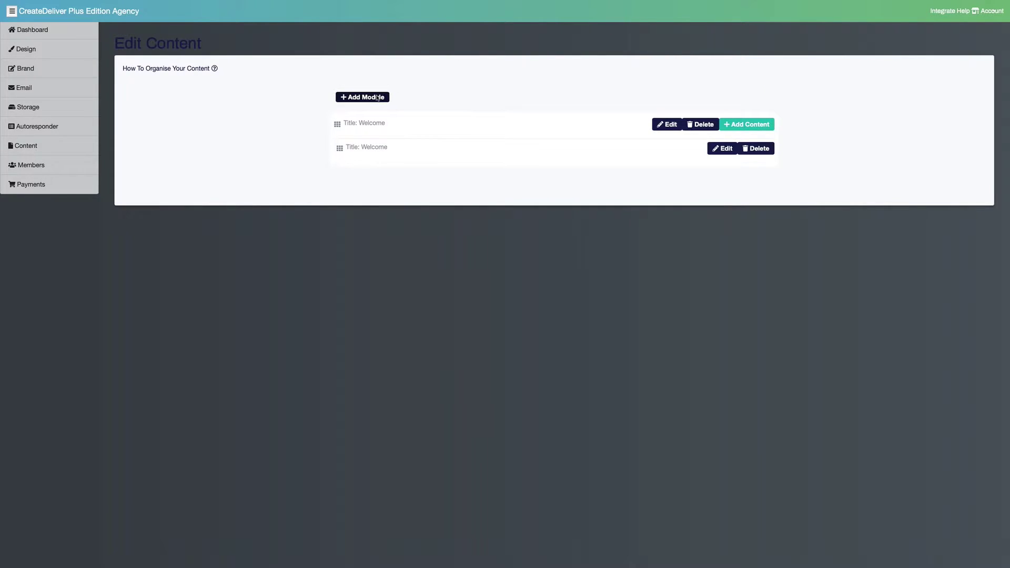
click(377, 98)
click(213, 155)
text(Secret Module)
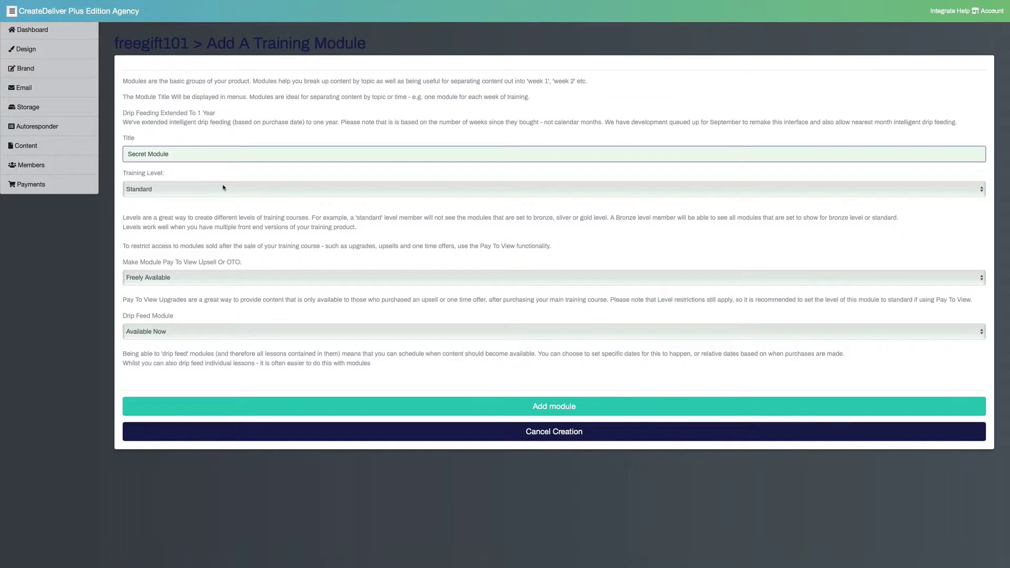
Keep it at Standard level, set Paid Upgrade Required, leave it available now, and save
click(223, 187)
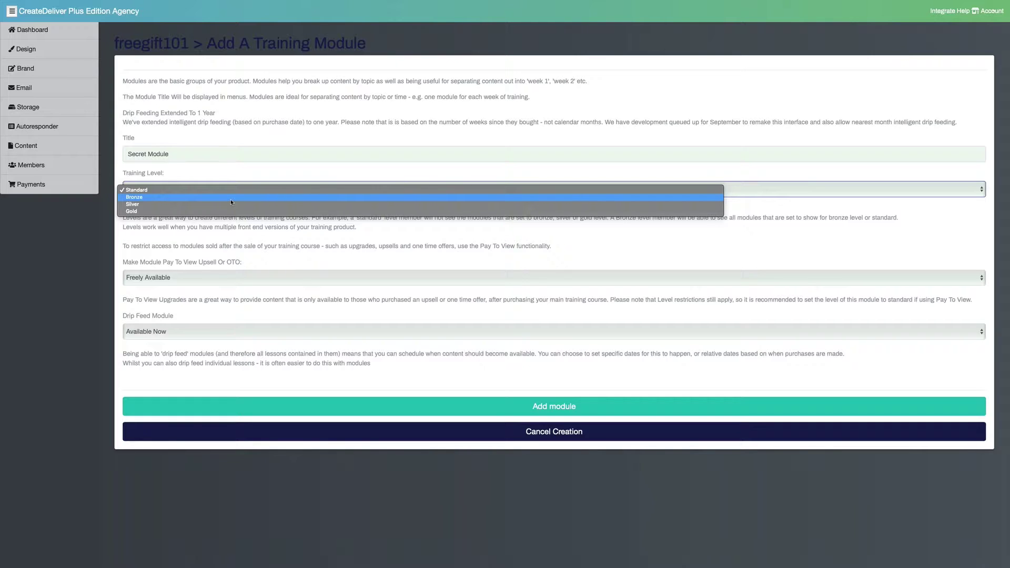
click(224, 164)
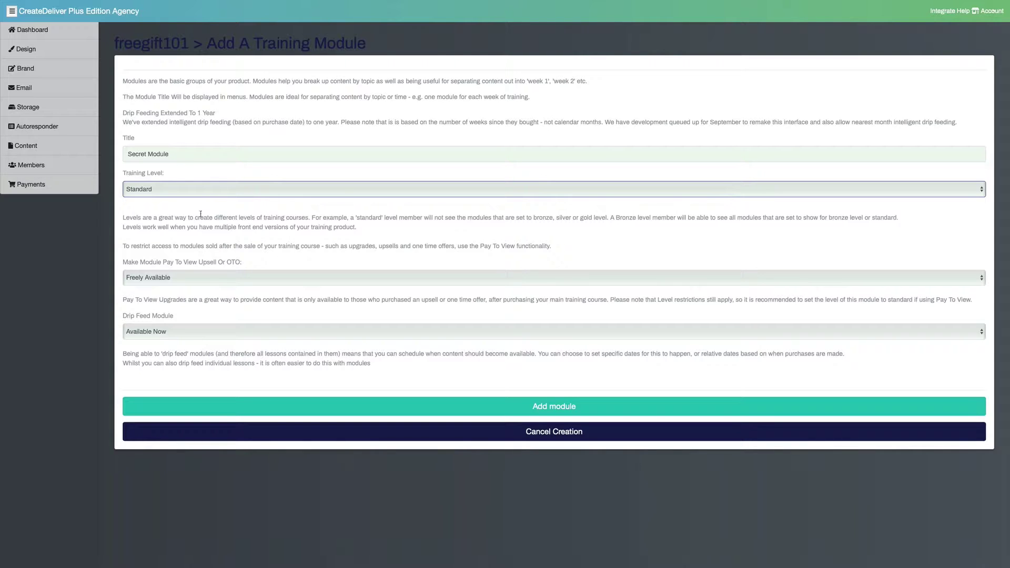
click(210, 277)
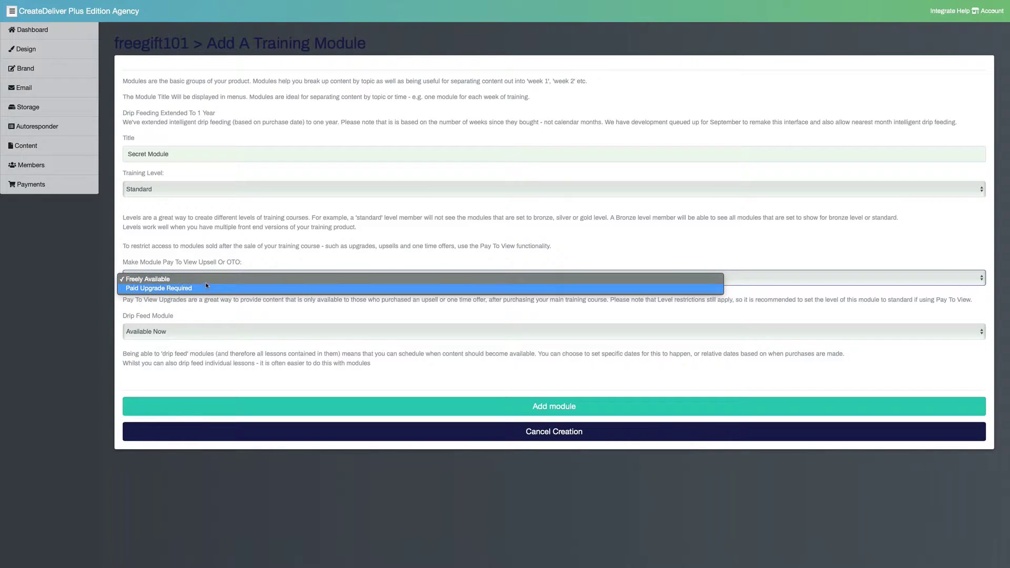
click(208, 288)
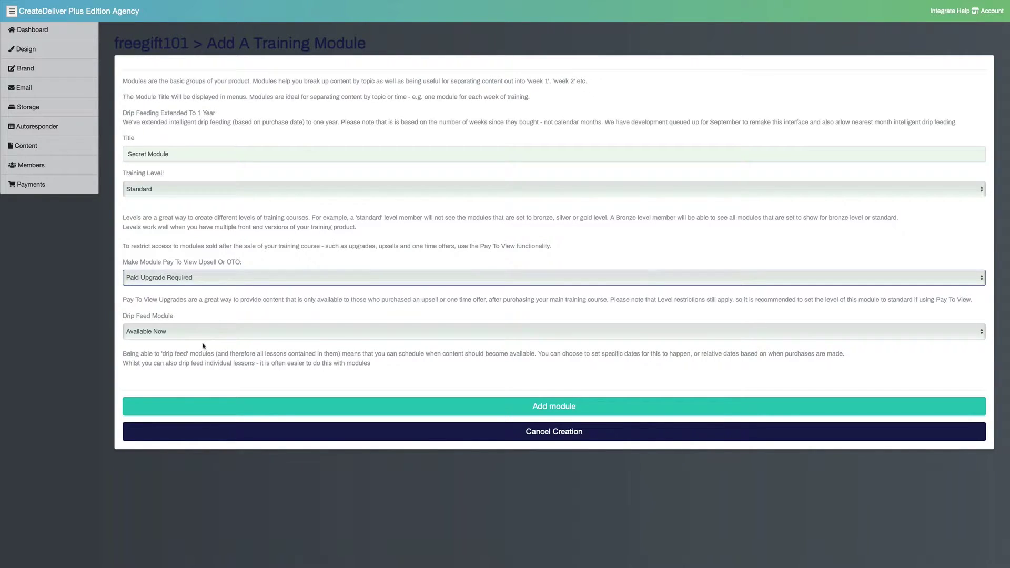
click(203, 332)
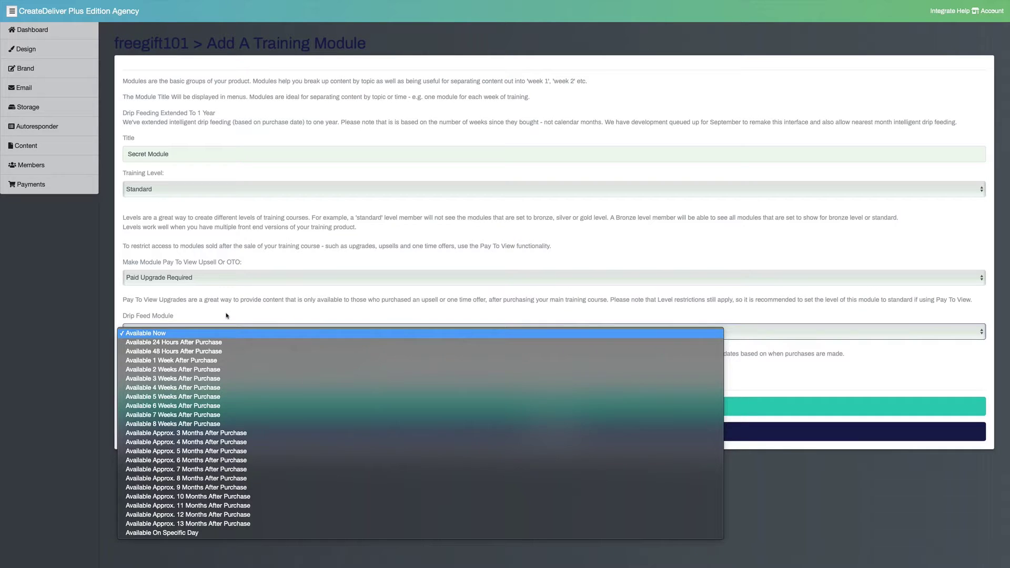
click(227, 315)
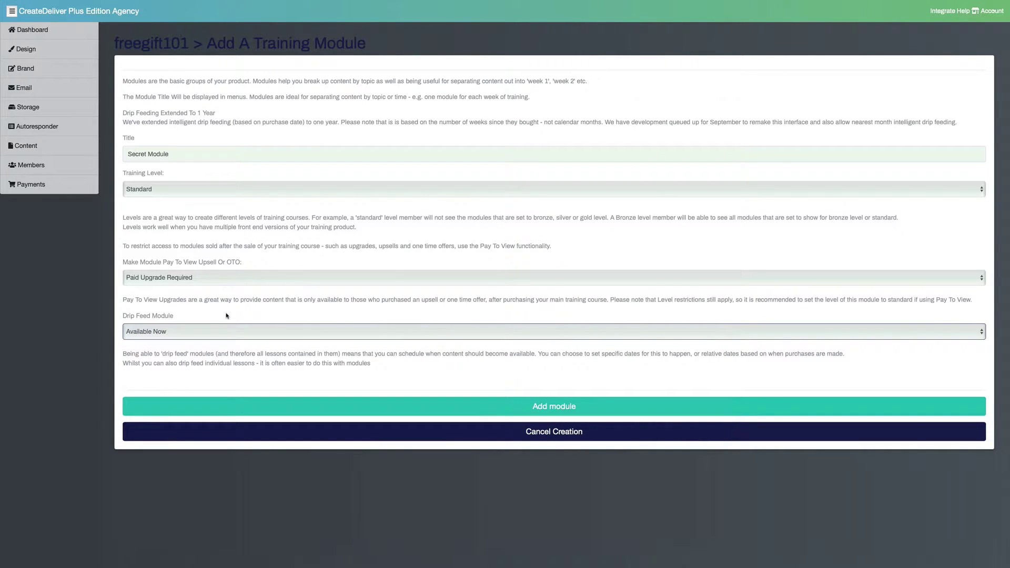
click(322, 406)
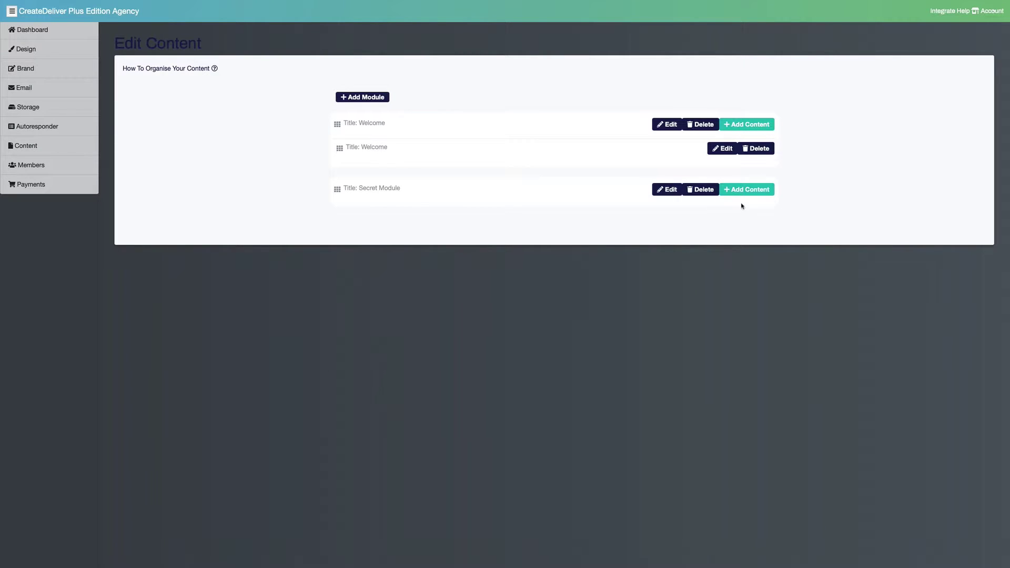
Add a lesson to the first module with FriendLineIntro.mov as video, then view its Drip Feed settings
click(752, 129)
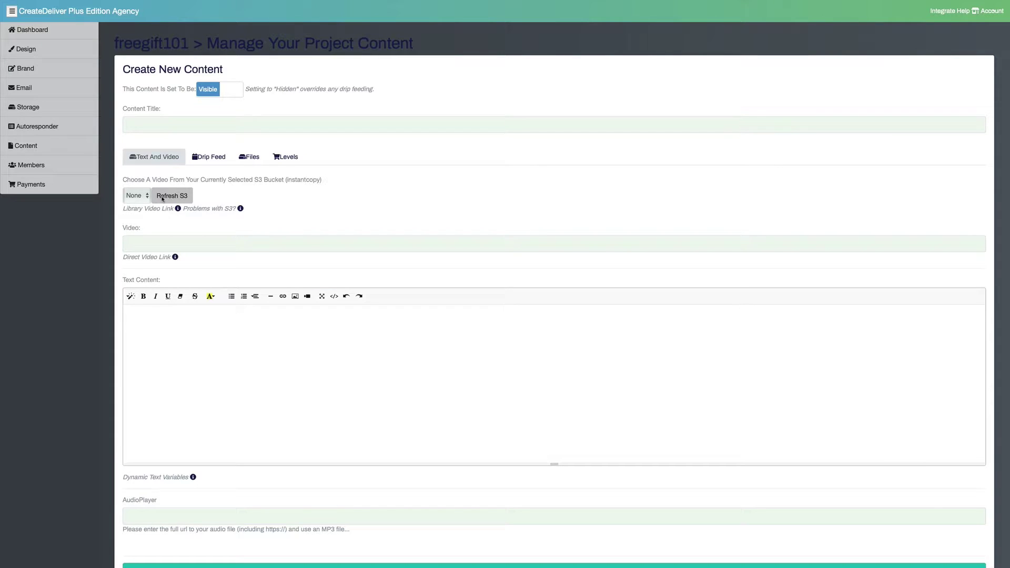
click(162, 199)
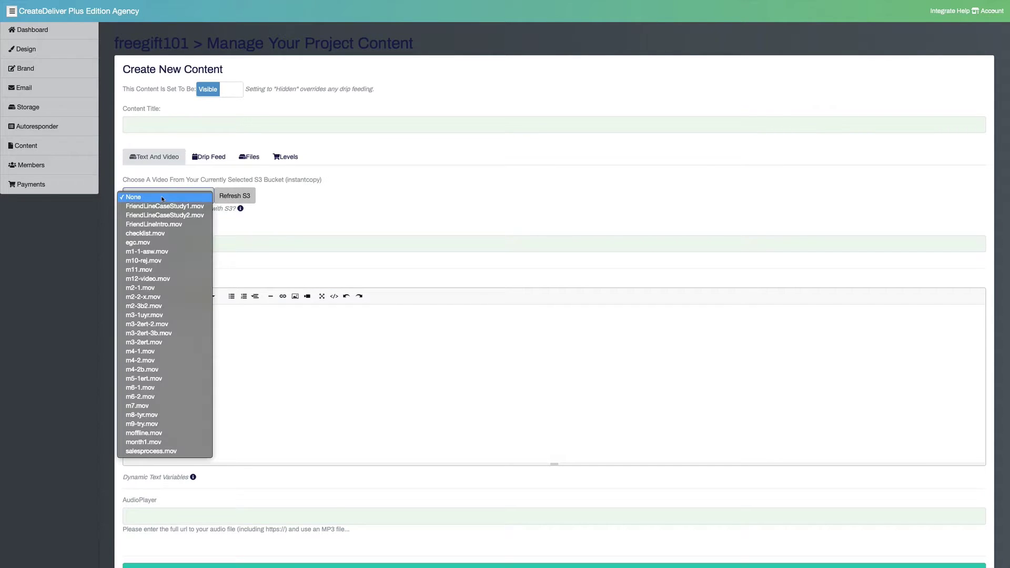
click(179, 225)
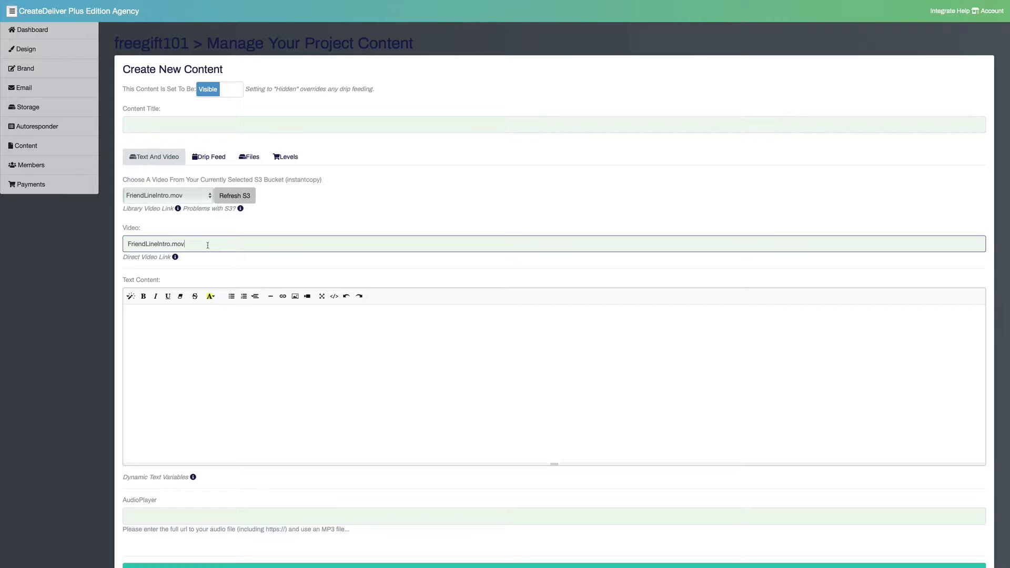
click(294, 343)
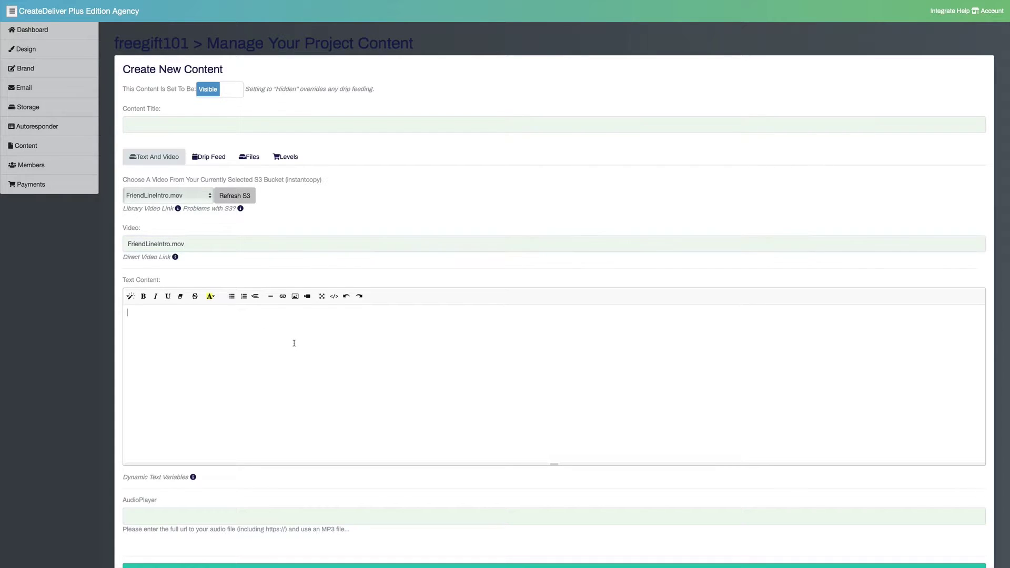
click(307, 296)
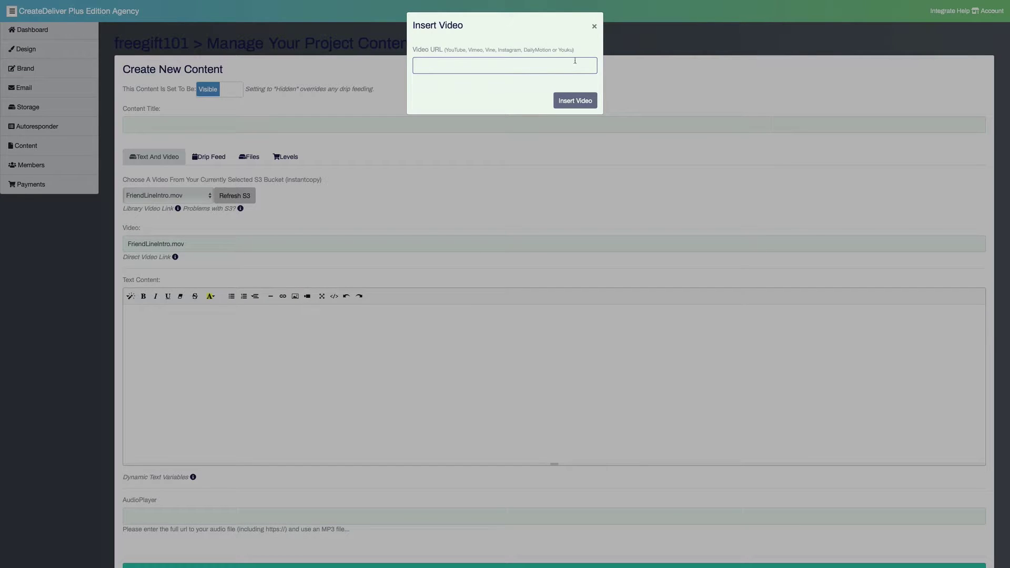
click(594, 26)
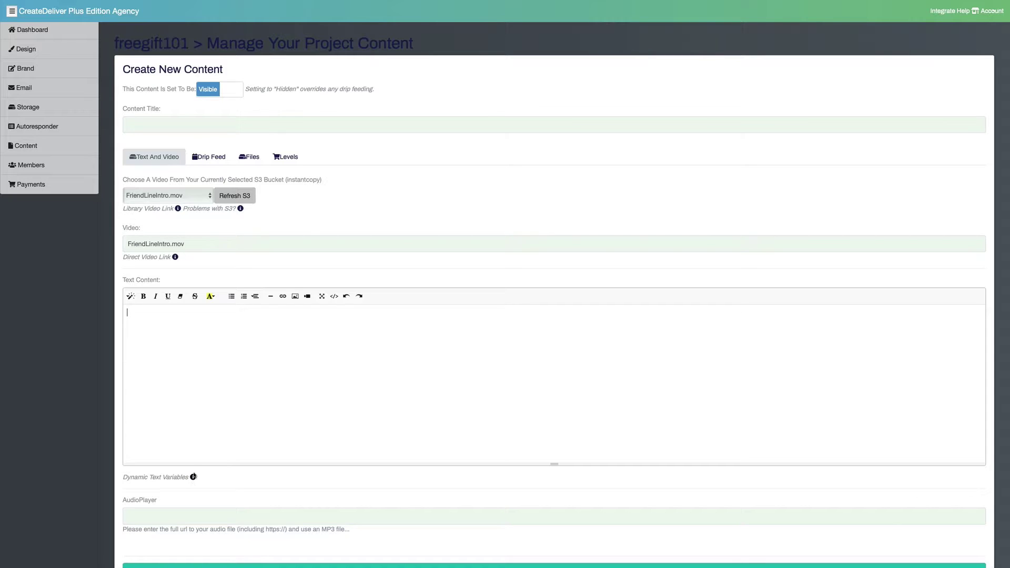
click(220, 160)
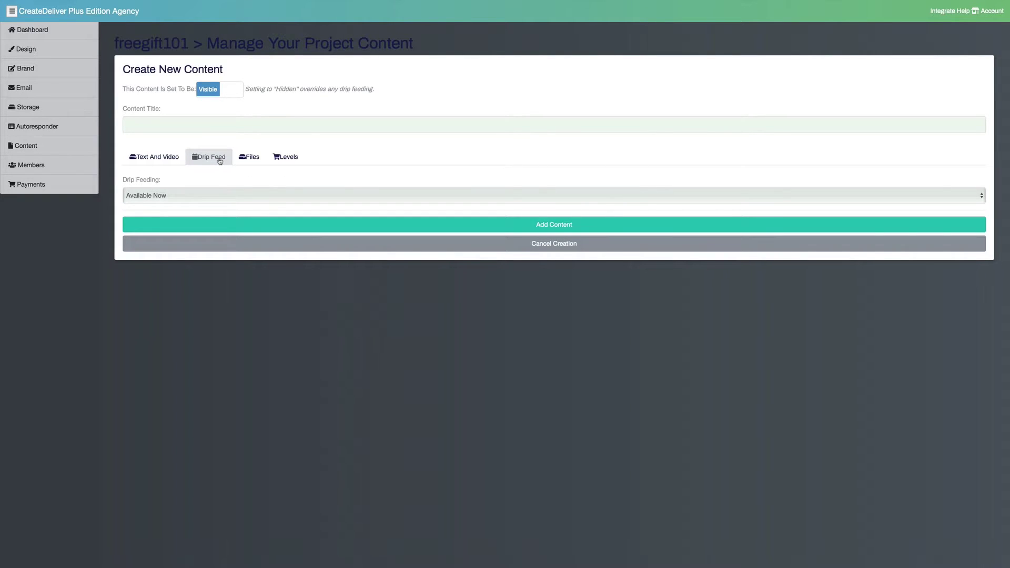
Leave the lesson's drip feeding at Available Now and select the Content Title field
click(210, 195)
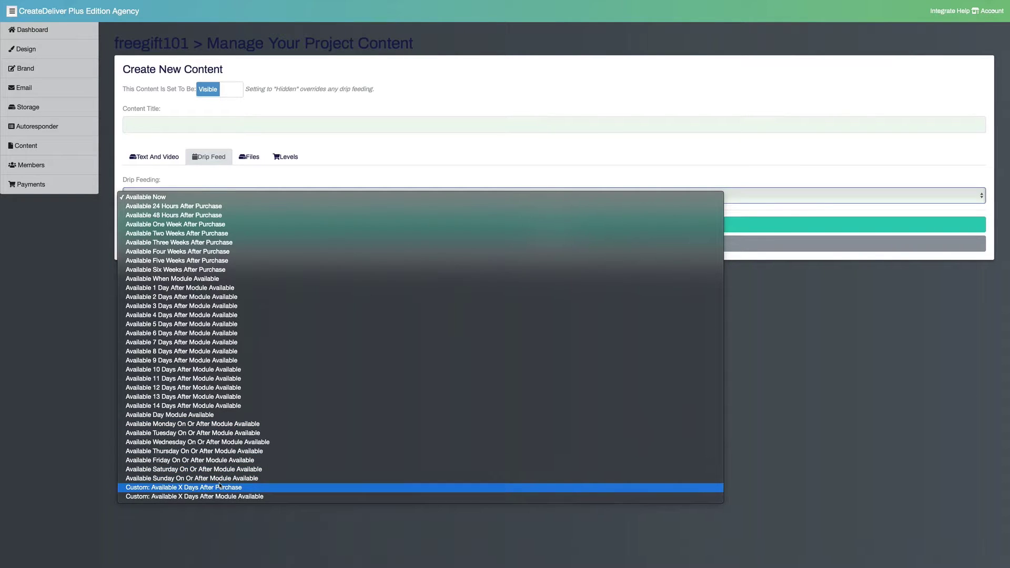
click(85, 344)
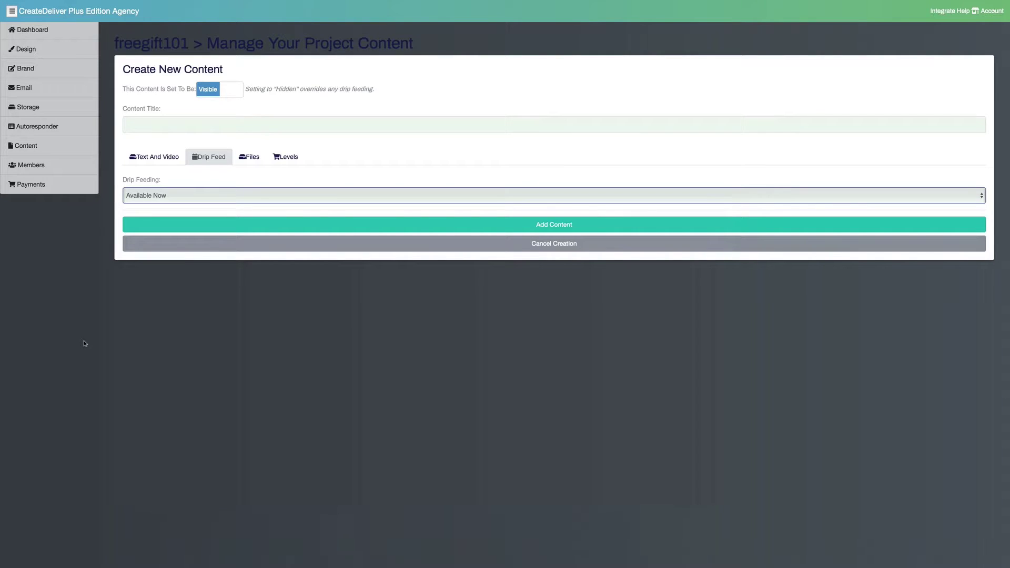
click(132, 124)
Title the lesson 'Live', attach copyprocess.pdf as its download, and save it to the course
text(Live)
click(251, 157)
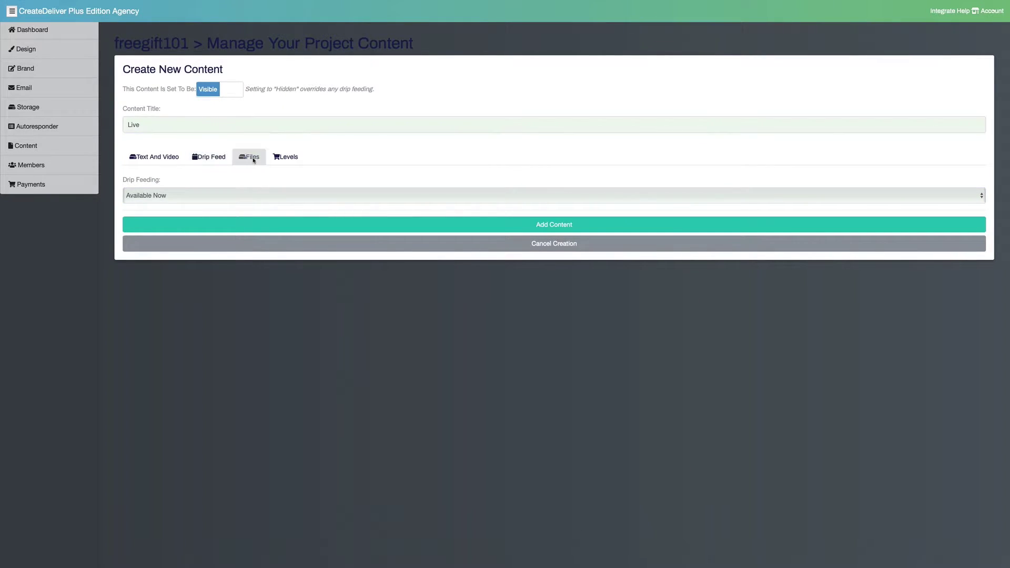
click(216, 230)
click(216, 229)
click(186, 260)
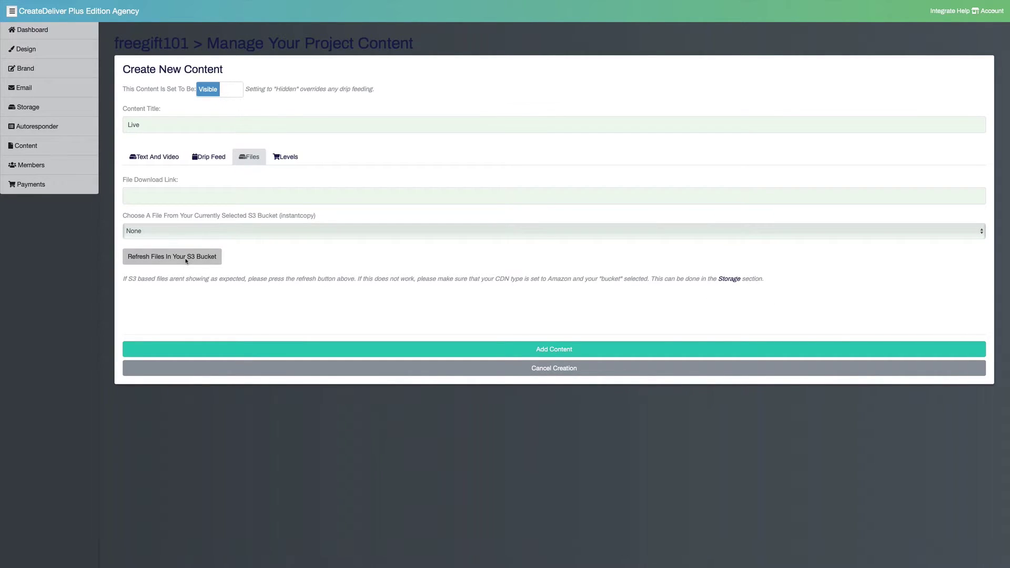
click(227, 237)
click(227, 262)
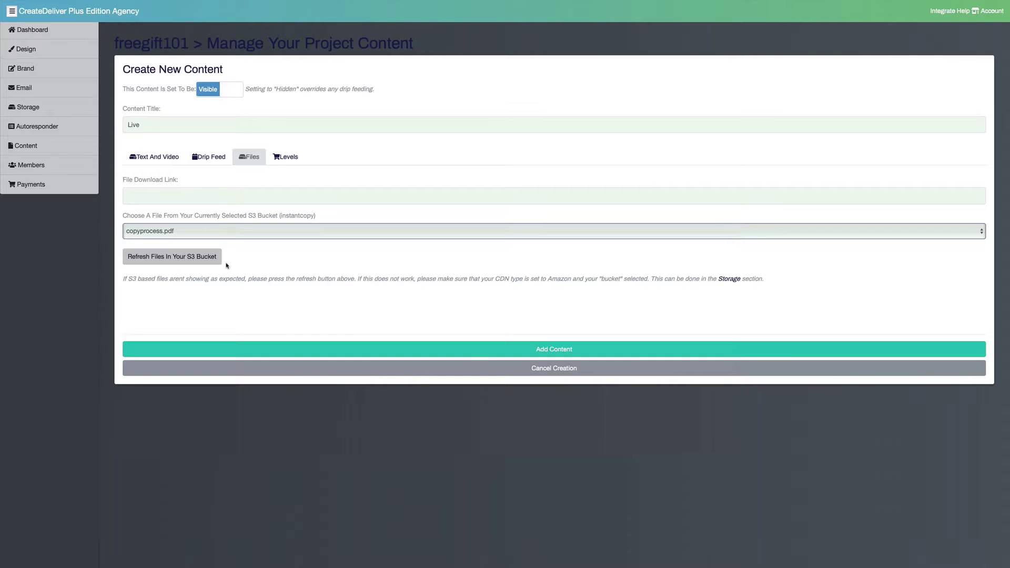
click(284, 161)
click(247, 159)
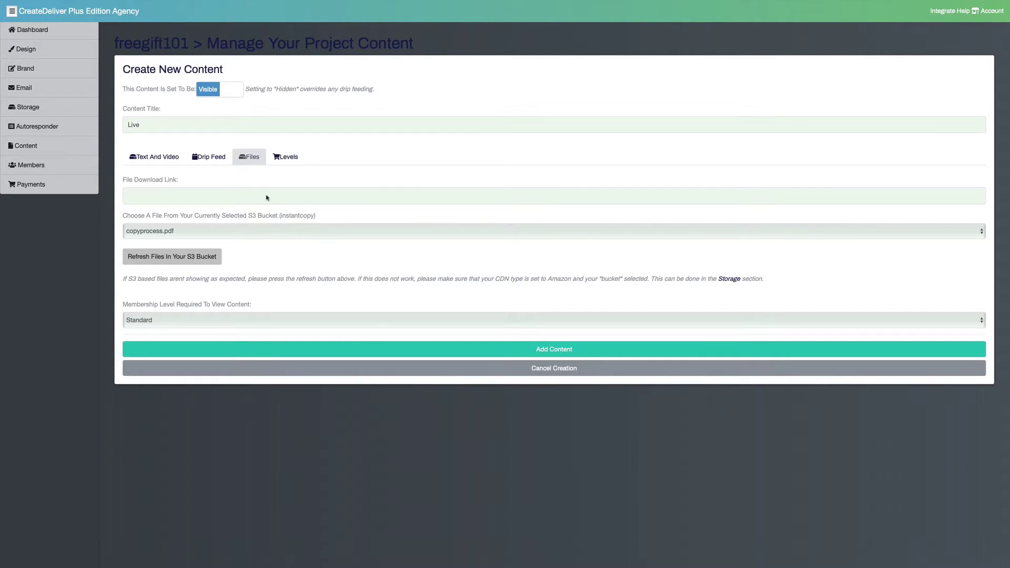
click(337, 349)
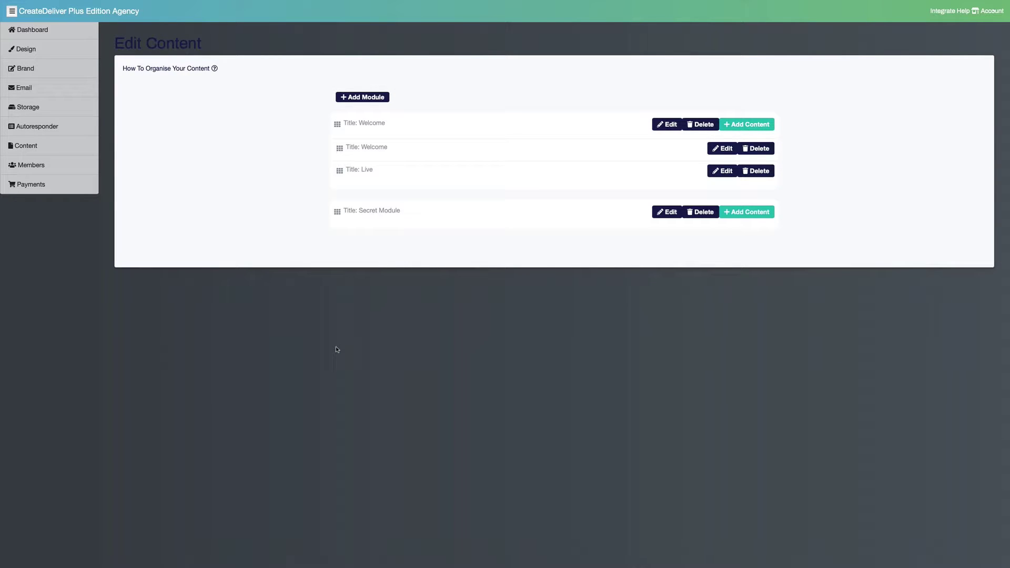
Browse the Design page's Google font list and themes, keeping Theater Theme, then go to Brand
click(33, 50)
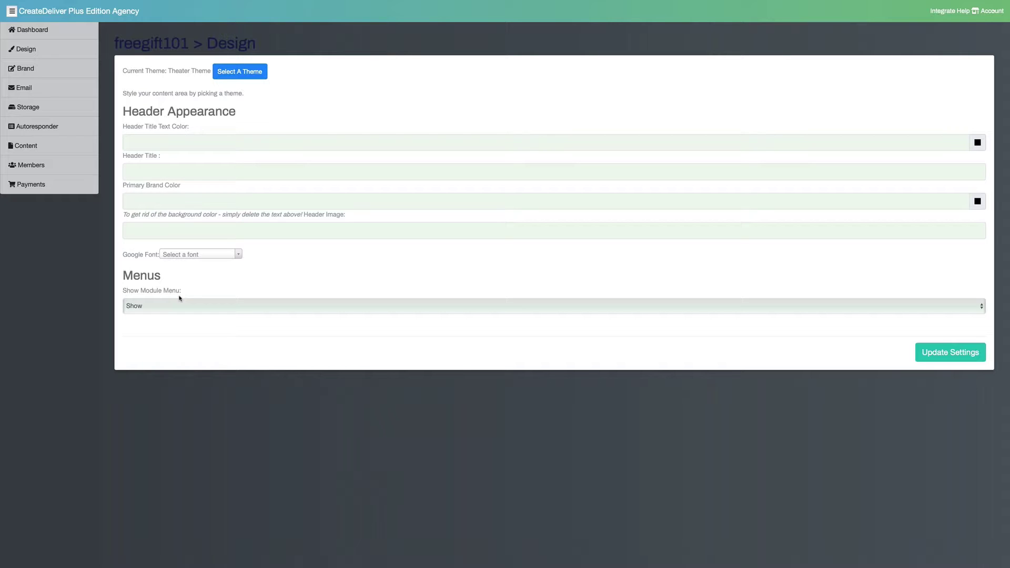
click(205, 259)
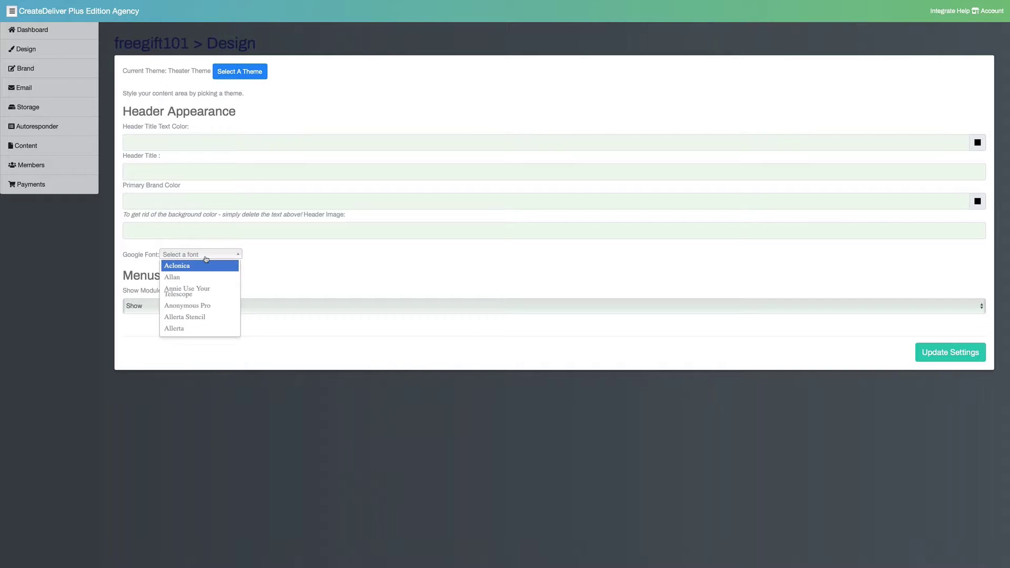
click(243, 219)
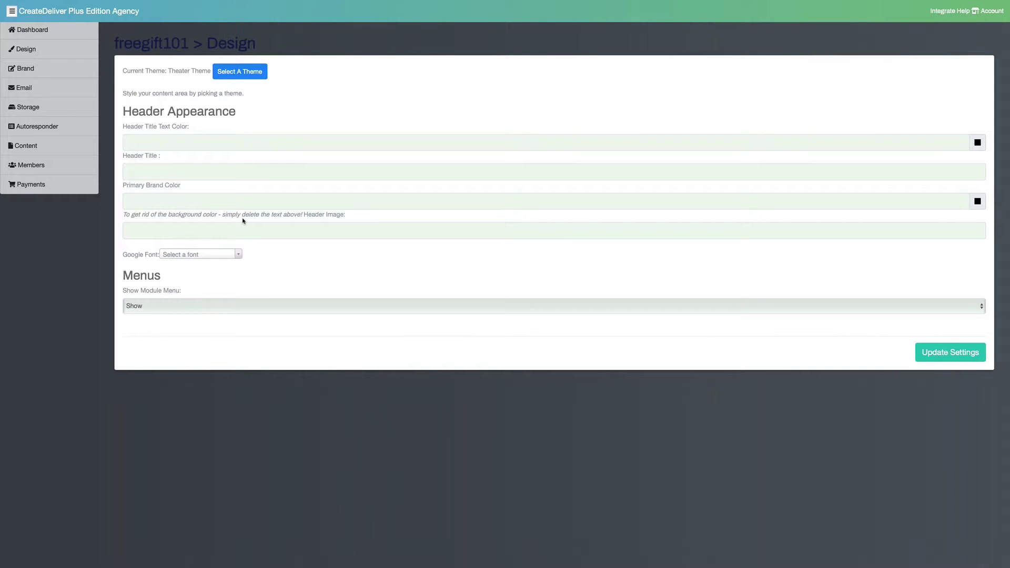
click(253, 72)
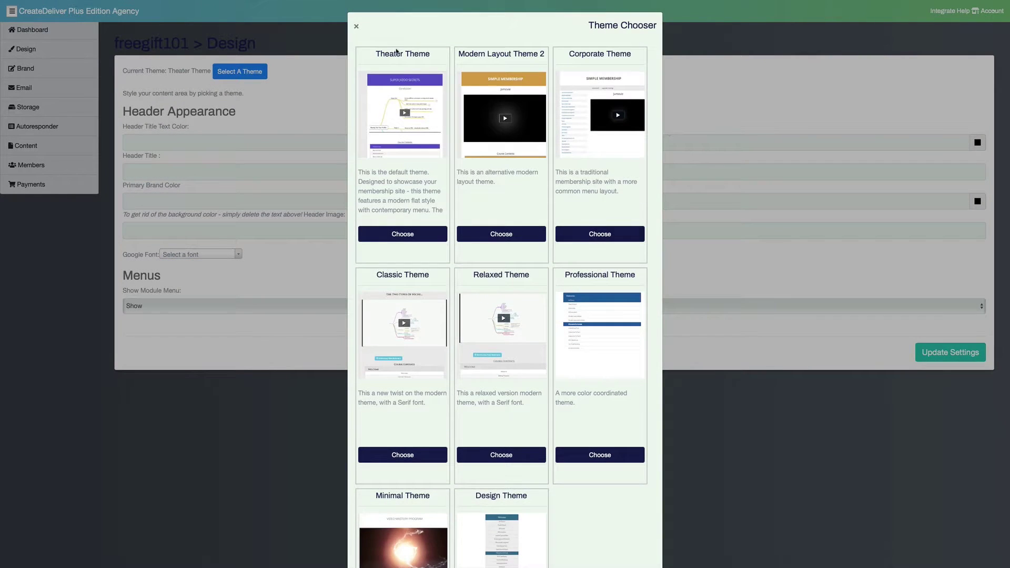
click(356, 27)
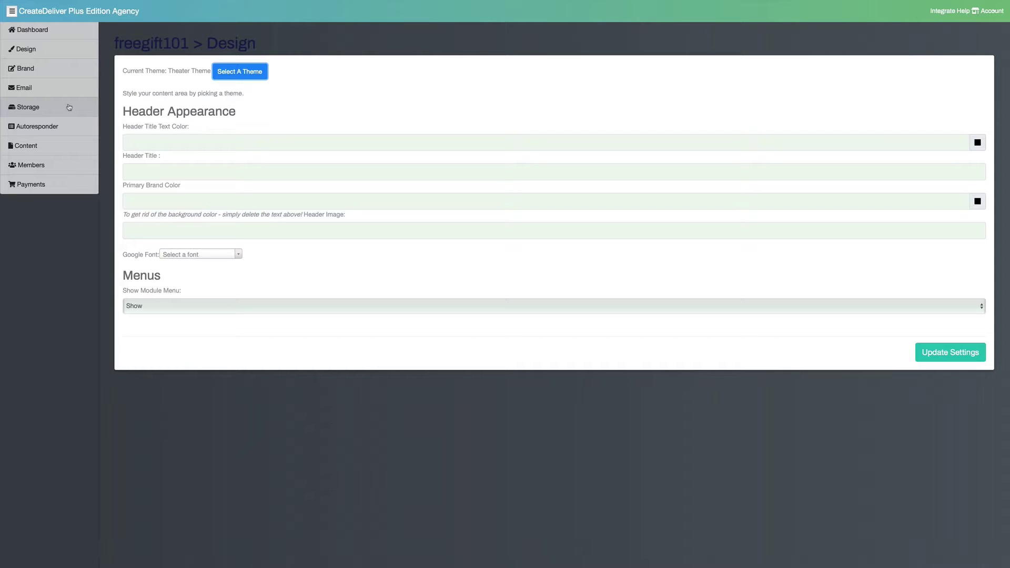
click(56, 72)
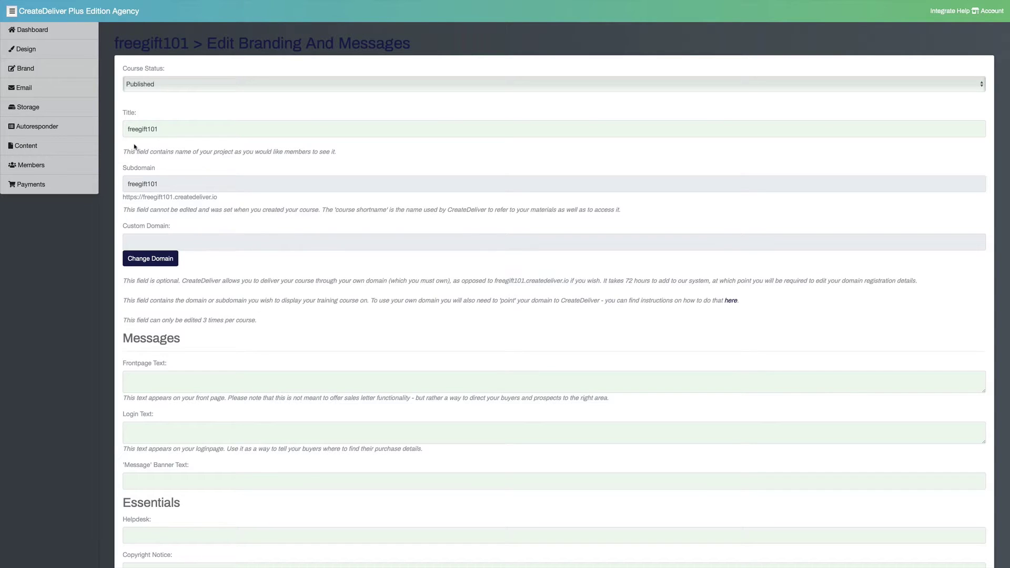
On Storage, try Prevent Downloads and the 14 Days drip exemption, end on Allow Downloads, then open Email
click(47, 112)
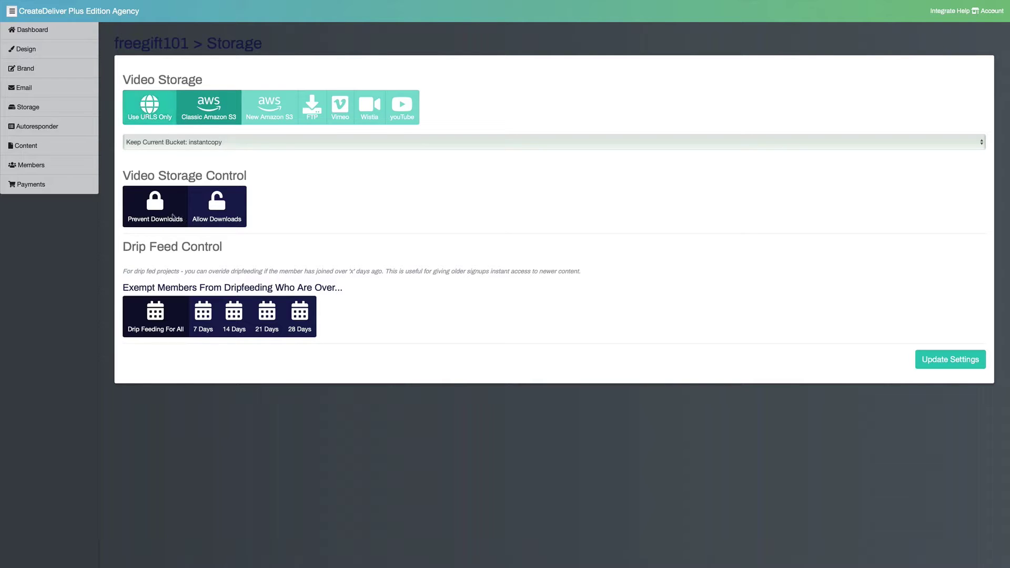
click(160, 211)
click(241, 331)
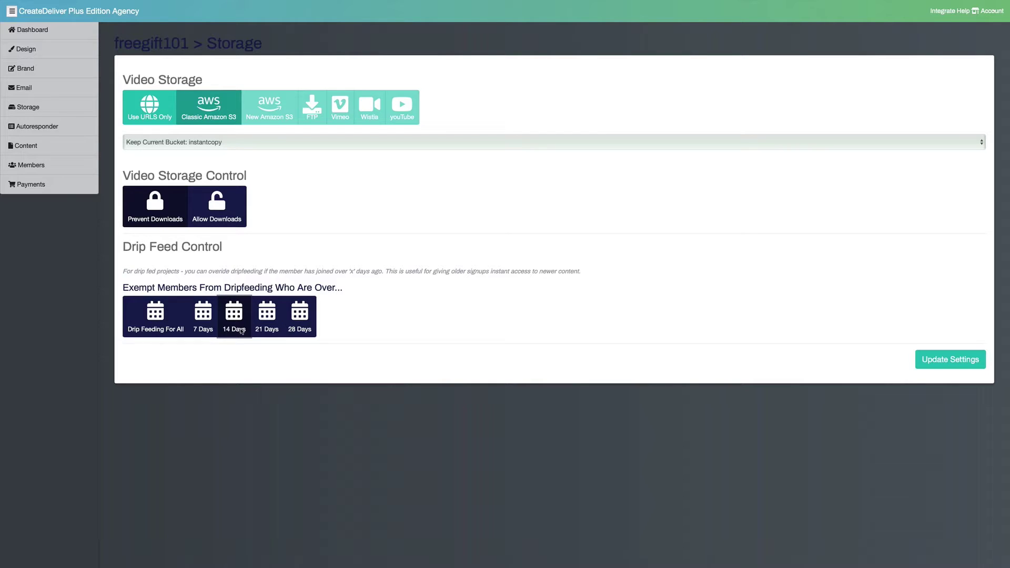
click(214, 206)
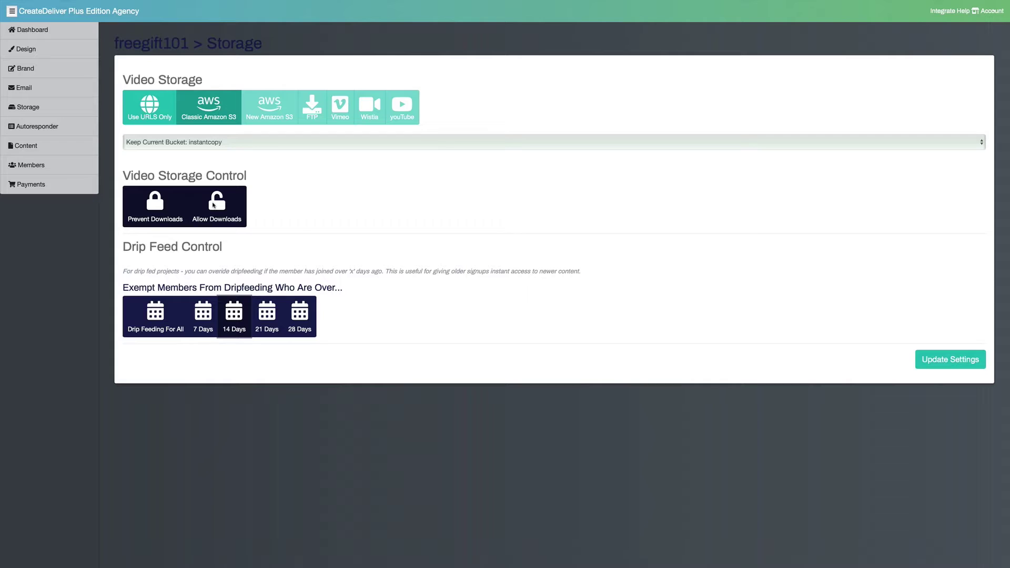
click(67, 89)
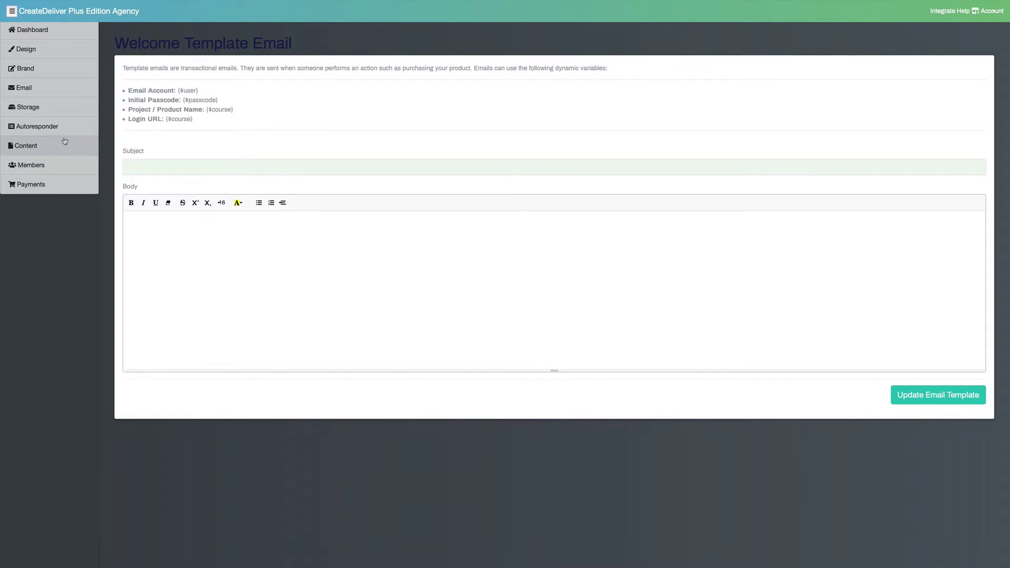
Fill in a new freegift101 member form with Silver level and Secret Module purchased, without saving it
click(48, 164)
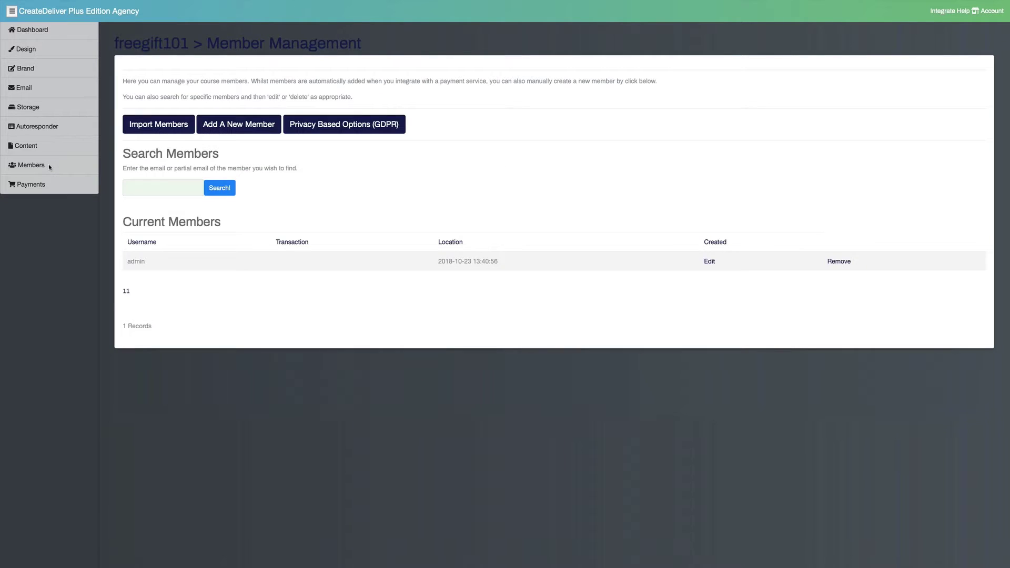
click(245, 130)
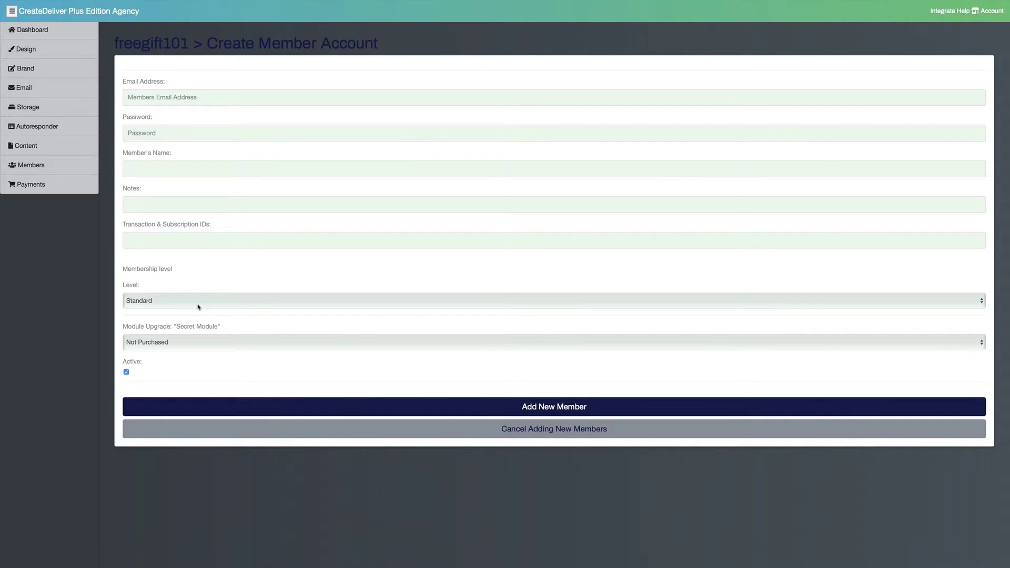
click(198, 306)
click(197, 318)
click(200, 343)
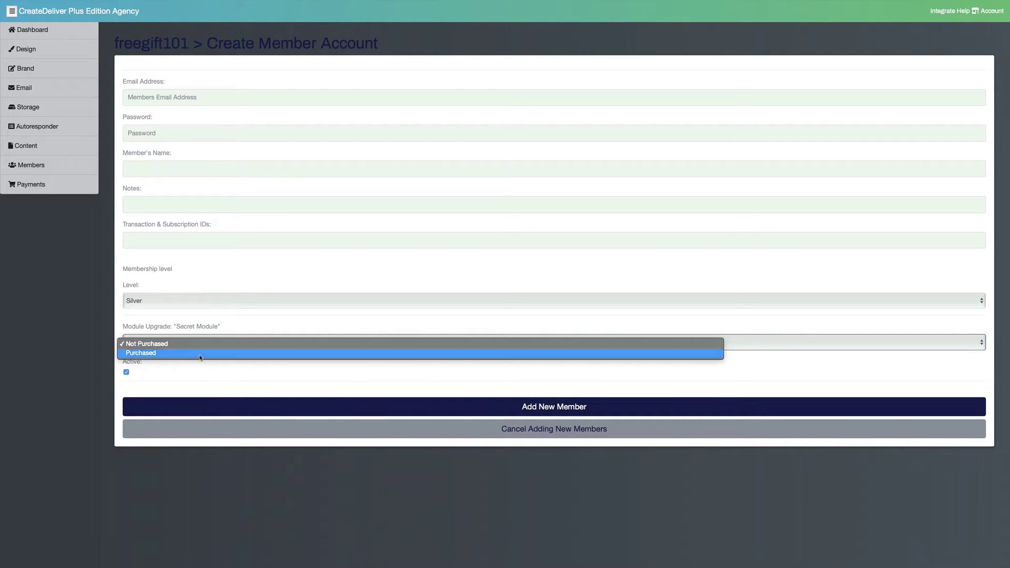
click(200, 353)
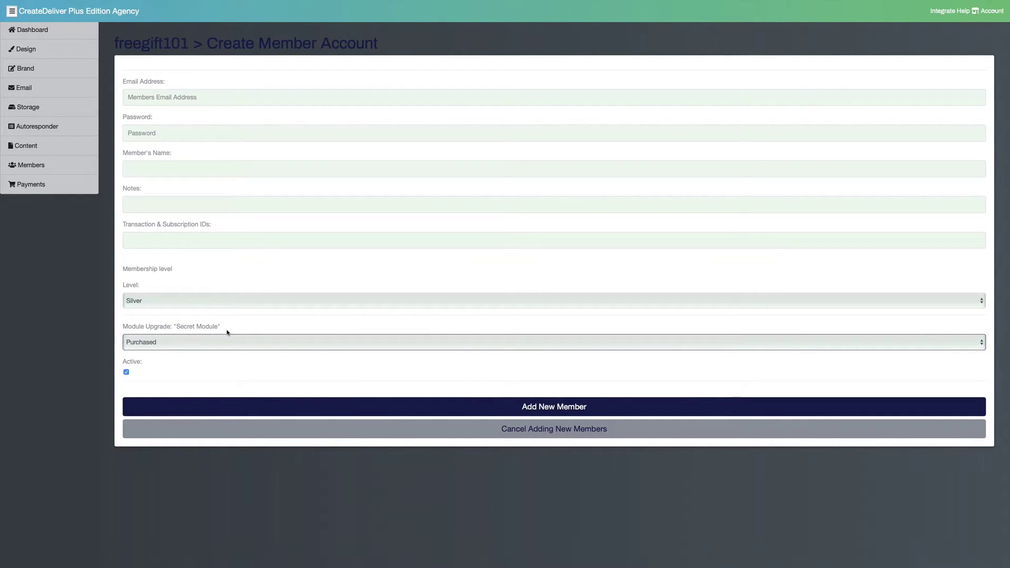
click(205, 428)
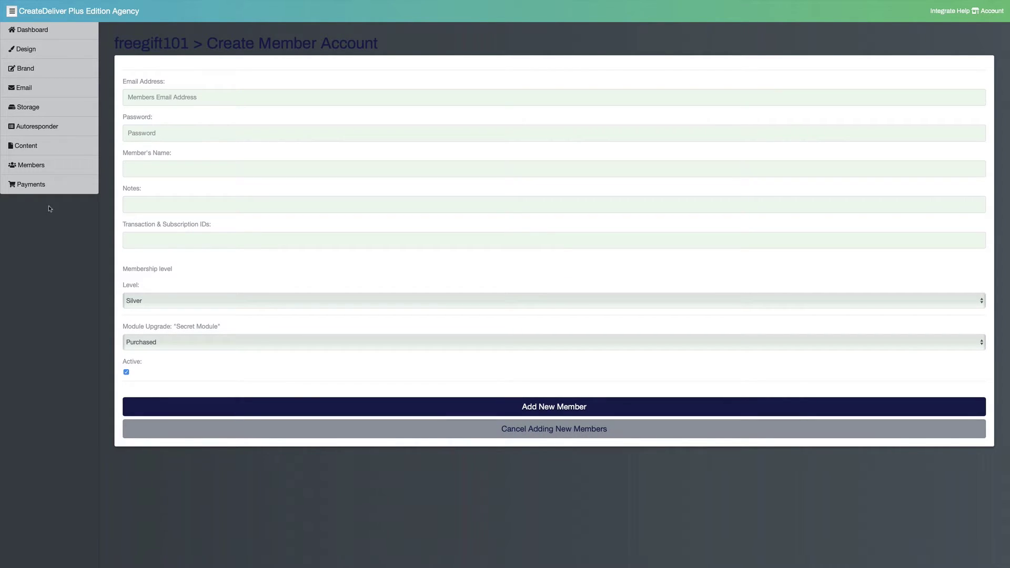
Turn on free enrolment for the freegift101 course under Free Signups
click(47, 184)
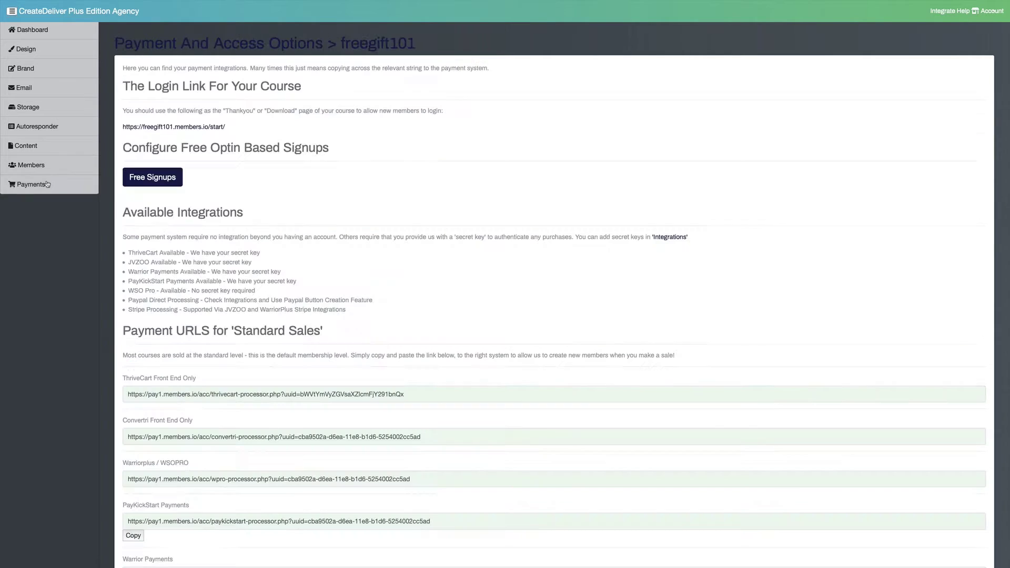
click(160, 184)
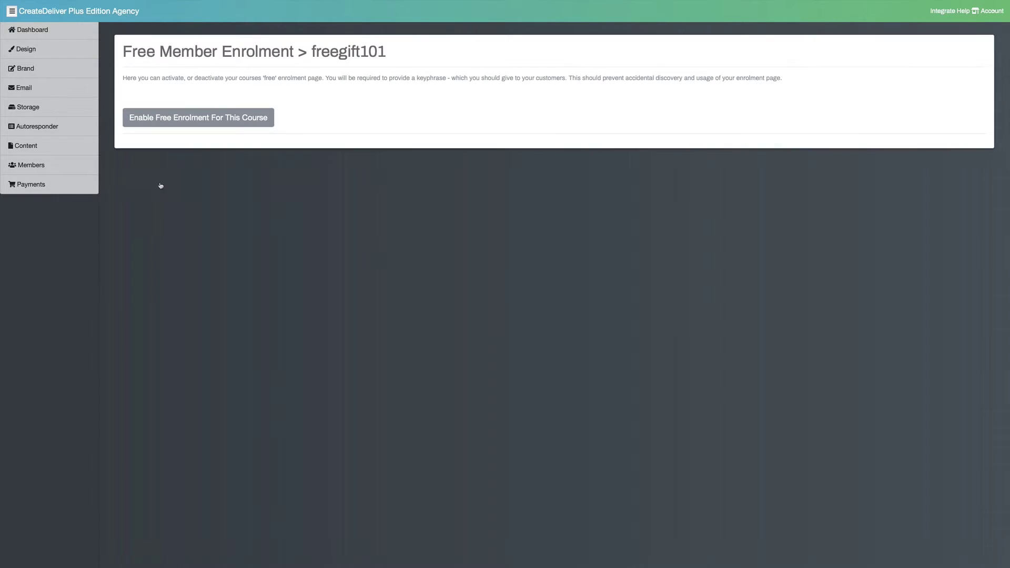
click(203, 119)
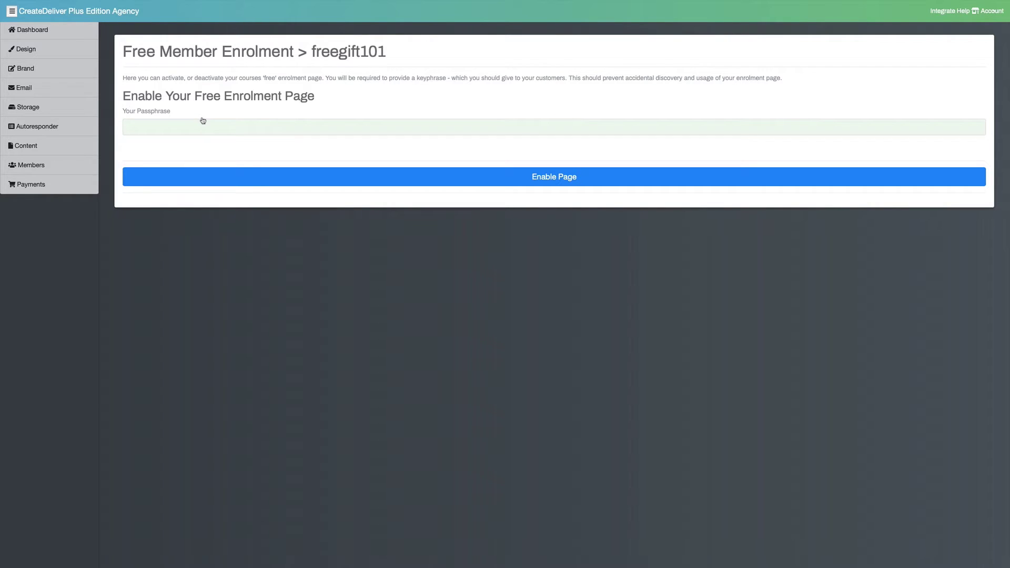
Set the enrolment passphrase, enable the free signup page, and review its claim page
click(198, 128)
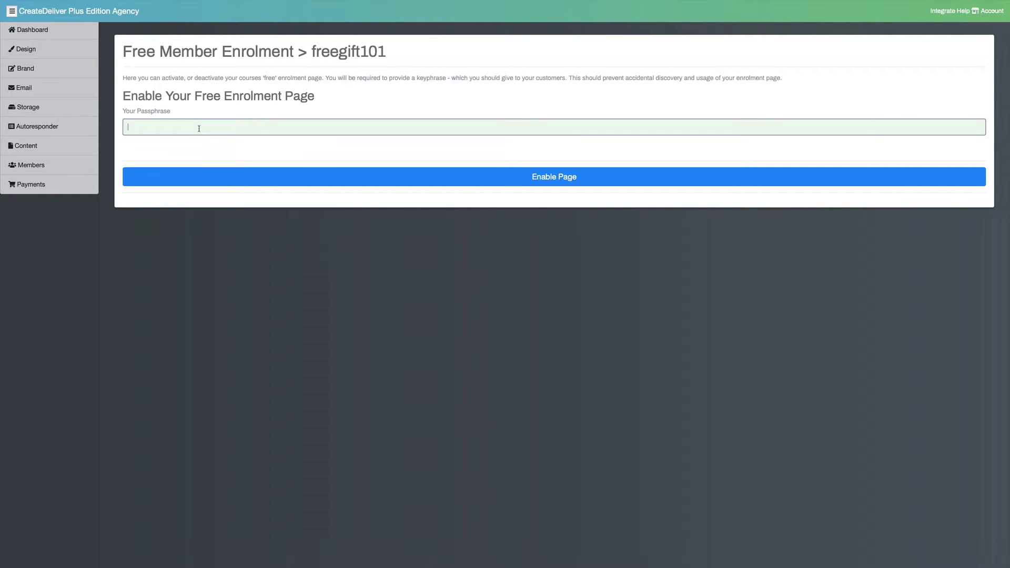
click(232, 183)
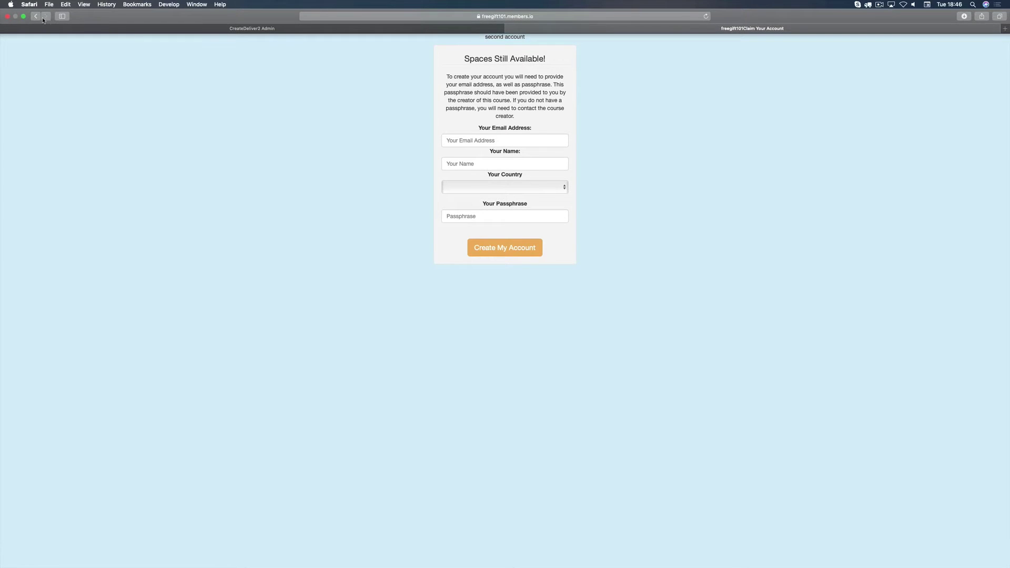
click(45, 19)
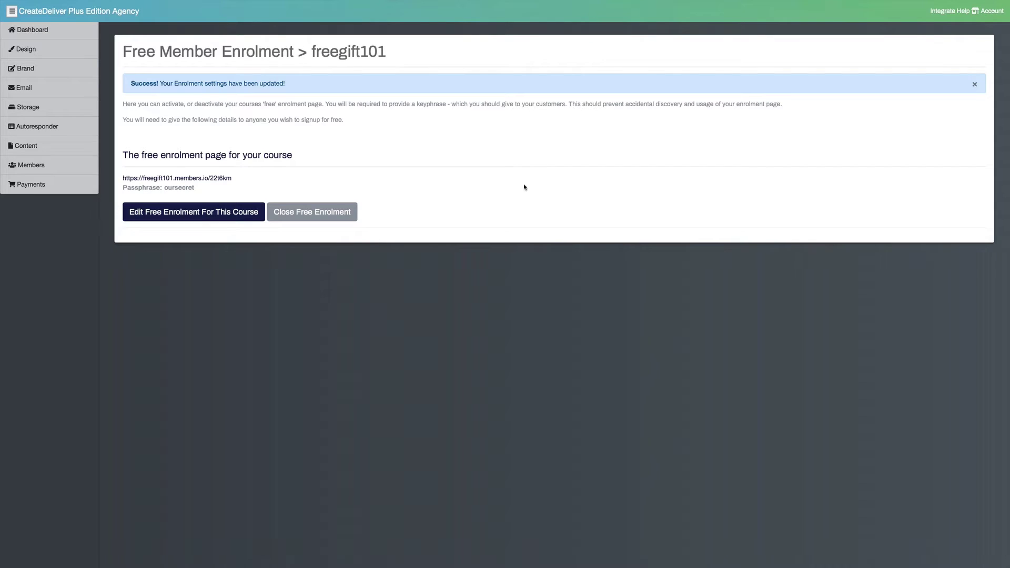